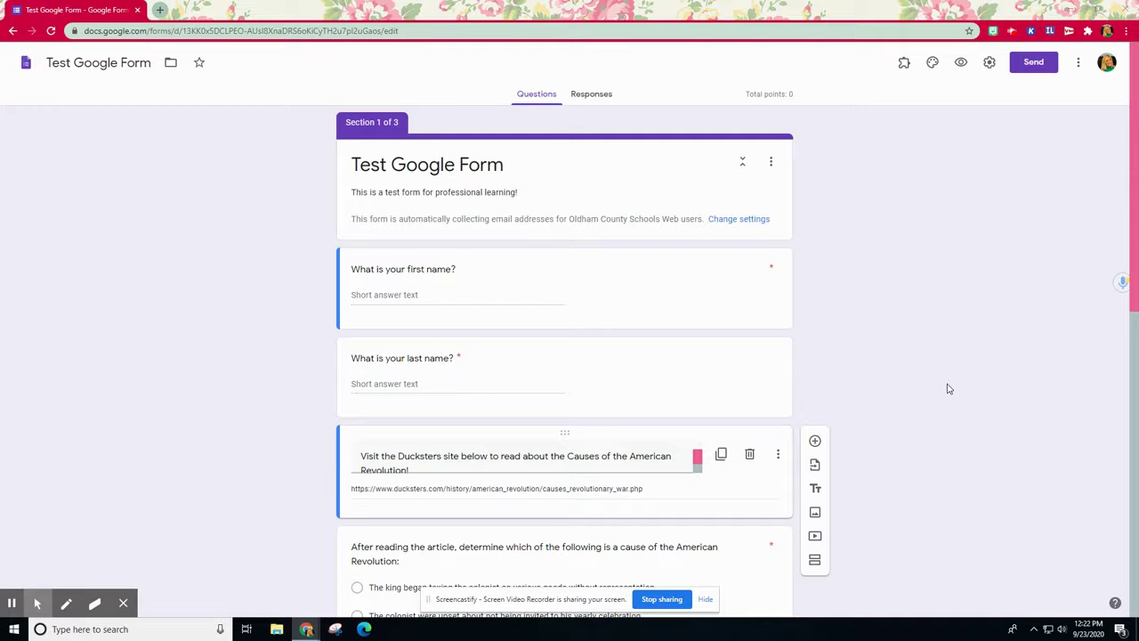
# Review the first section's name questions, the Ducksters reading link and the multiple-choice question on causes of the American Revolution
pyautogui.scroll(-1, 1027, 407)
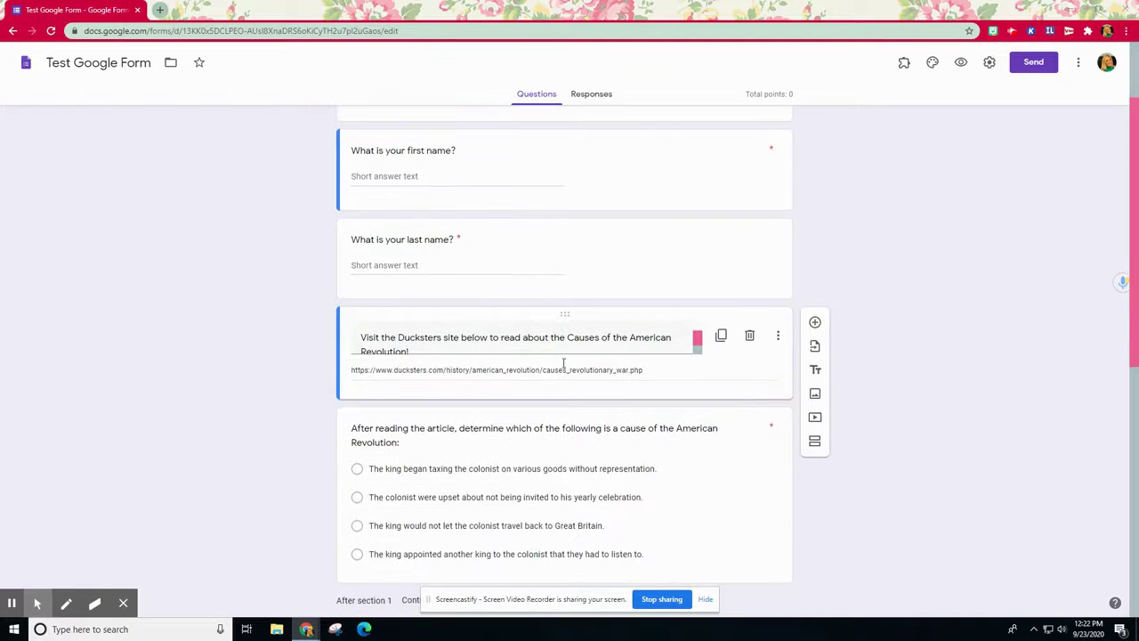
pyautogui.scroll(1, 787, 308)
pyautogui.scroll(-1, 787, 308)
pyautogui.tripleClick(431, 347)
pyautogui.click(425, 349)
pyautogui.scroll(1, 549, 233)
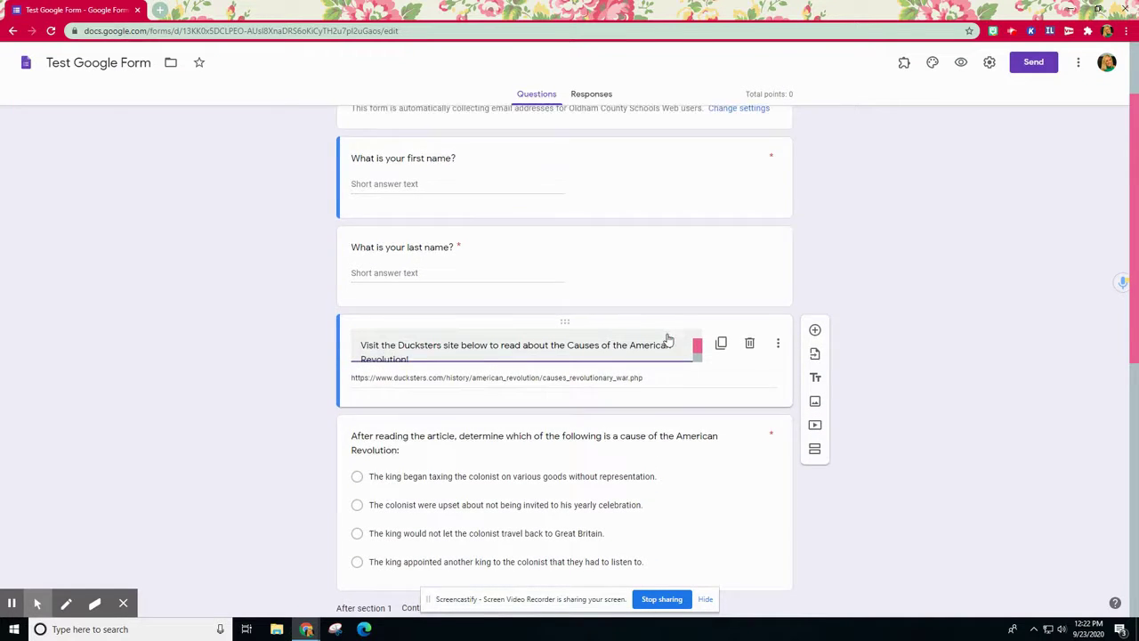
pyautogui.scroll(-1, 549, 233)
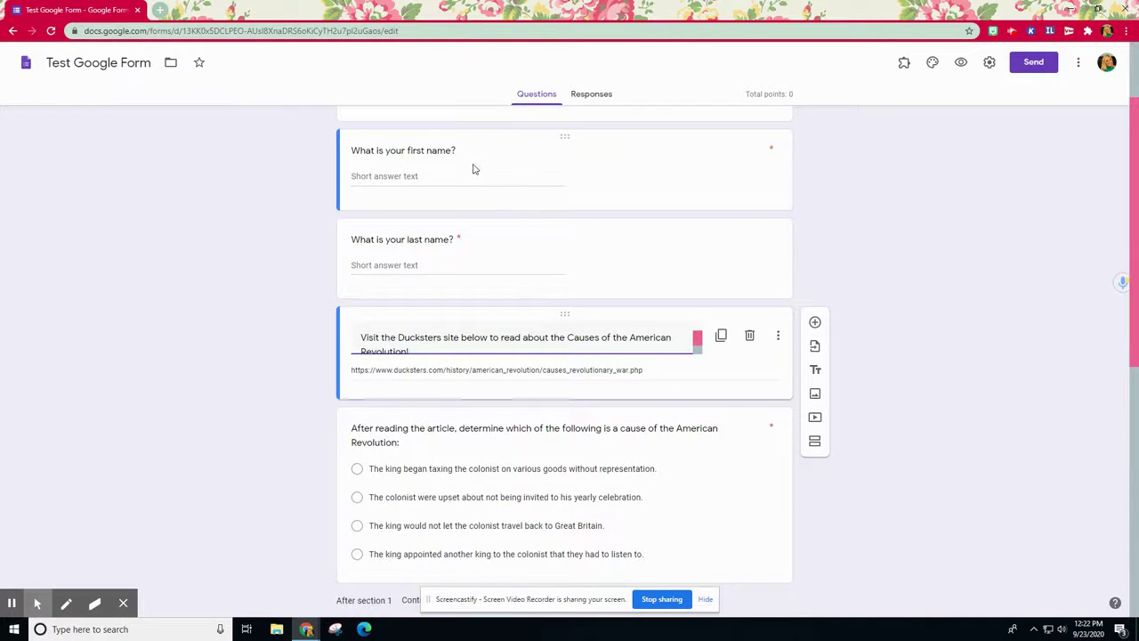
pyautogui.scroll(-1, 473, 170)
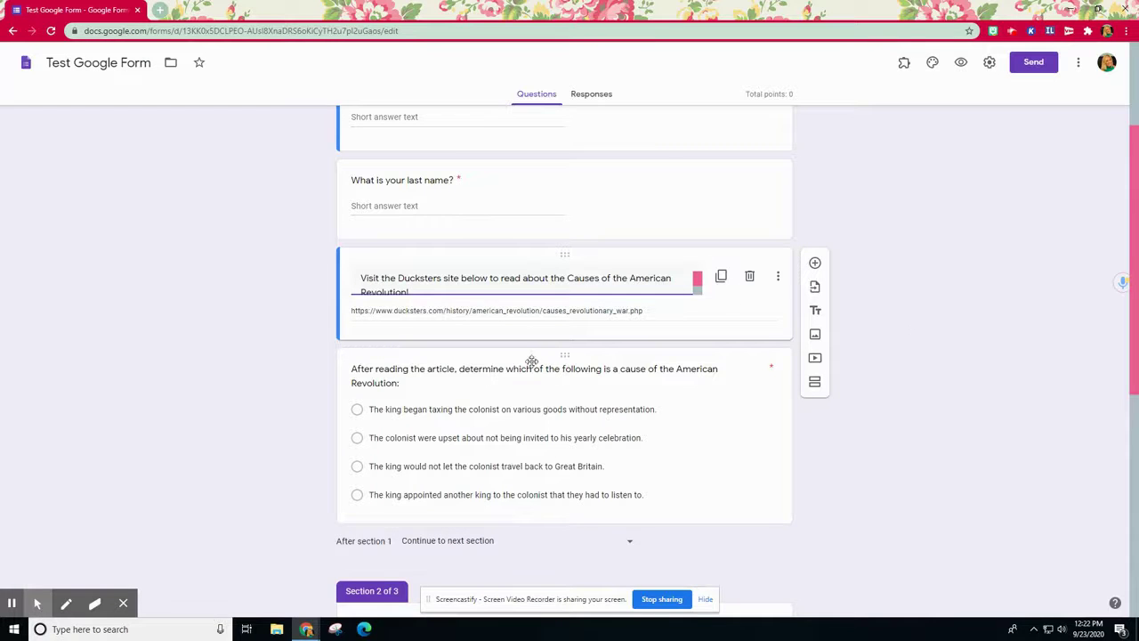
pyautogui.scroll(-1, 534, 362)
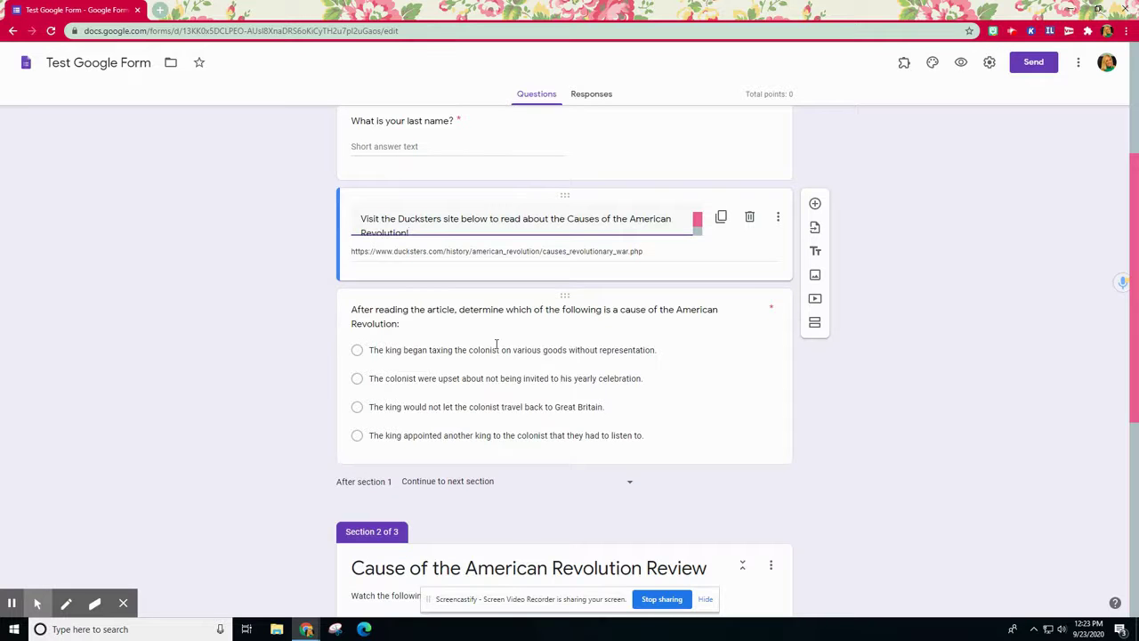
# Change the cause-of-the-American-Revolution question's type to Checkboxes and check which additional settings that type offers
pyautogui.click(564, 311)
pyautogui.click(584, 298)
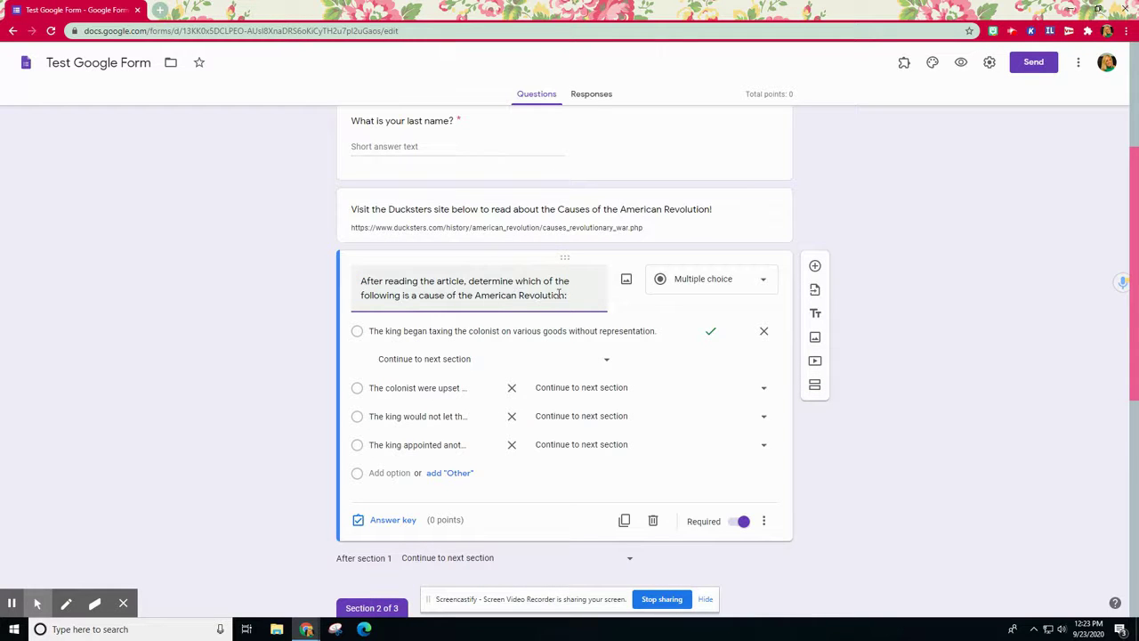
pyautogui.click(721, 283)
pyautogui.click(711, 283)
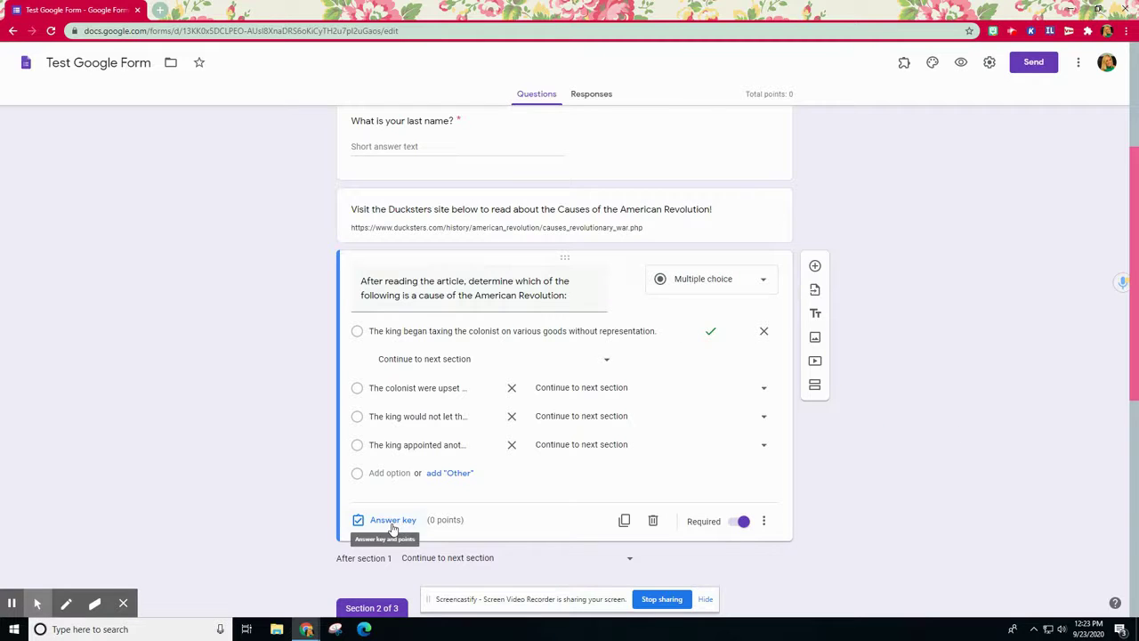
pyautogui.click(710, 333)
pyautogui.click(699, 284)
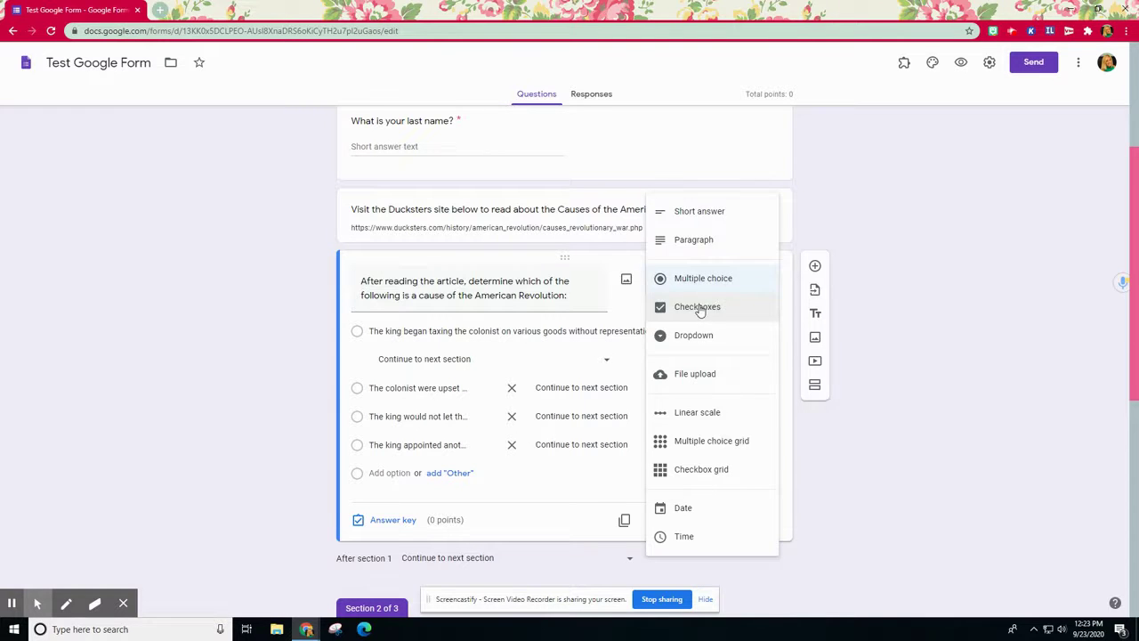
pyautogui.click(698, 307)
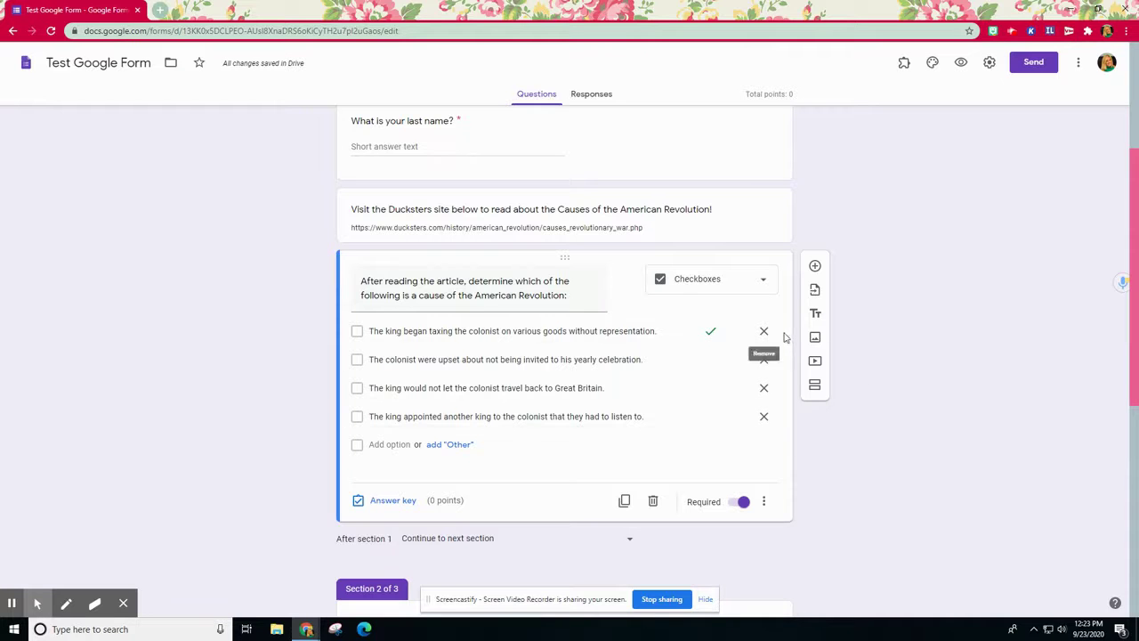
pyautogui.click(766, 504)
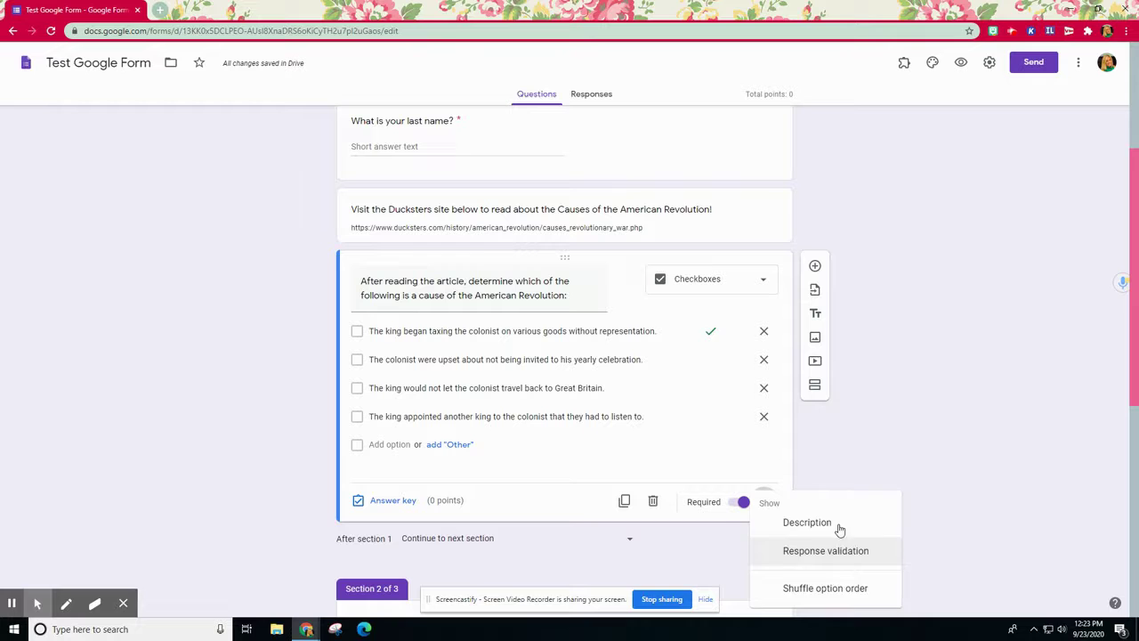
pyautogui.click(910, 466)
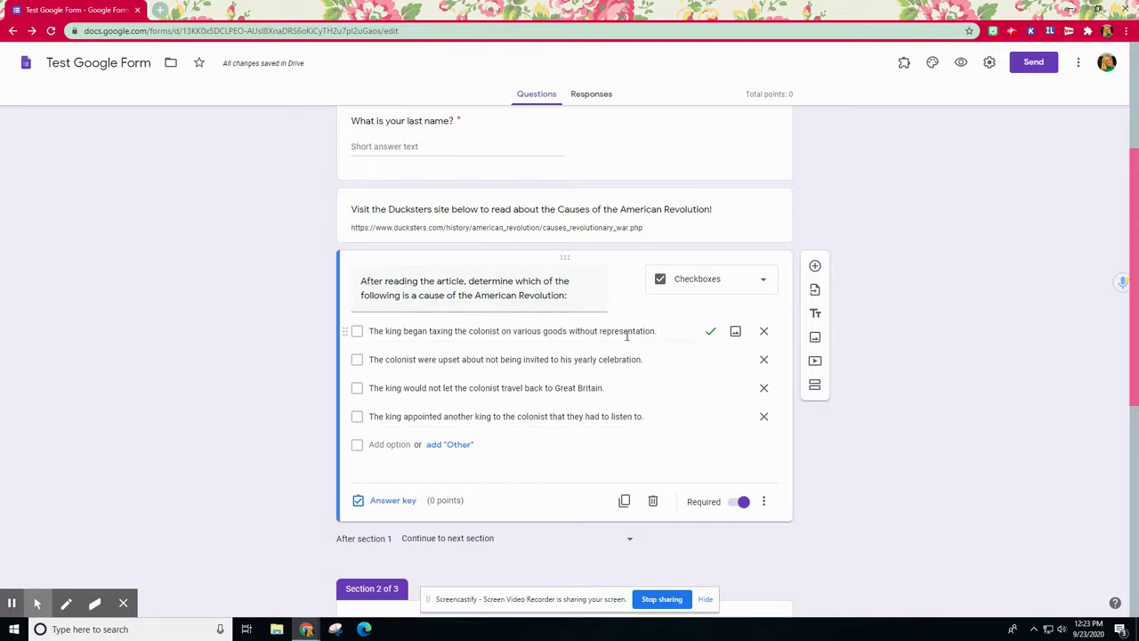
# Set the cause question's type to Multiple choice and enable going to a section based on the answer
pyautogui.click(685, 278)
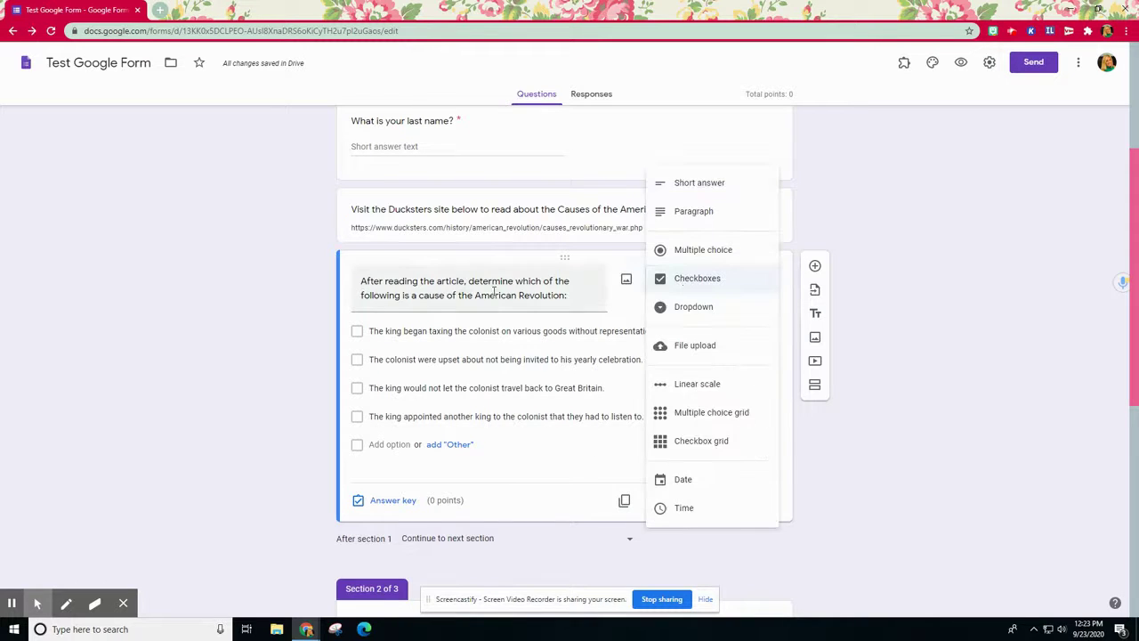
pyautogui.click(691, 253)
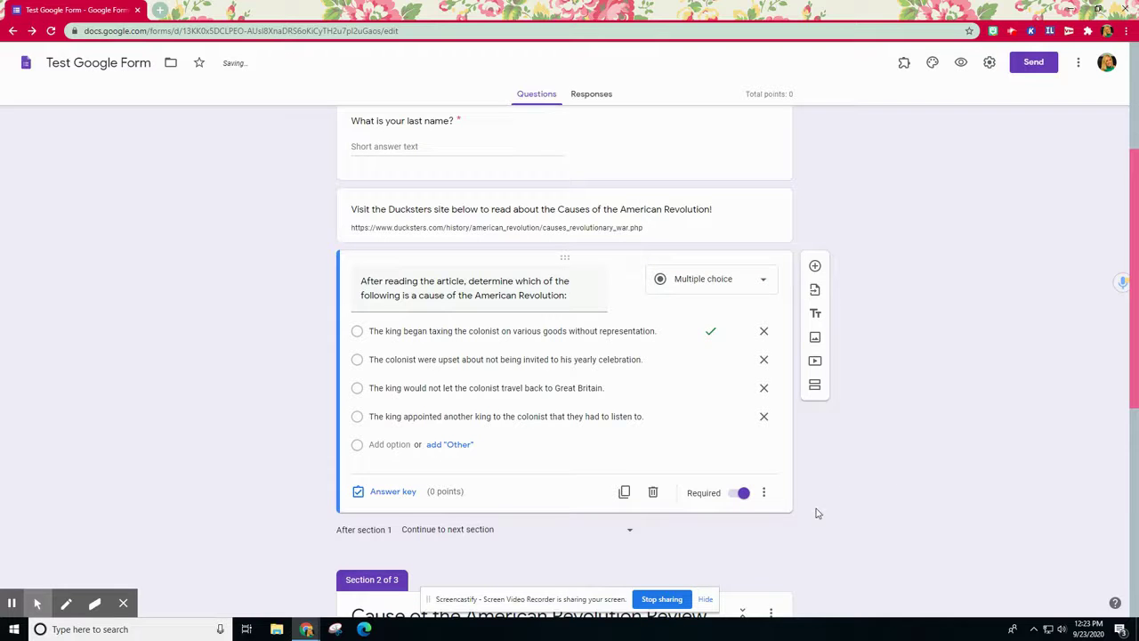
pyautogui.click(764, 494)
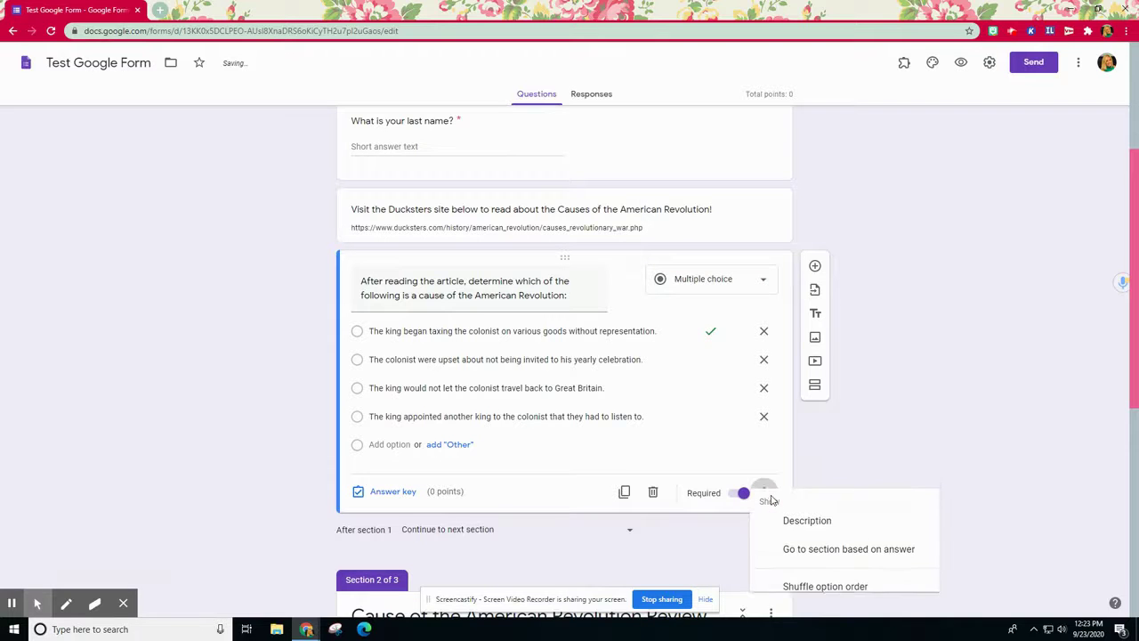
pyautogui.click(849, 552)
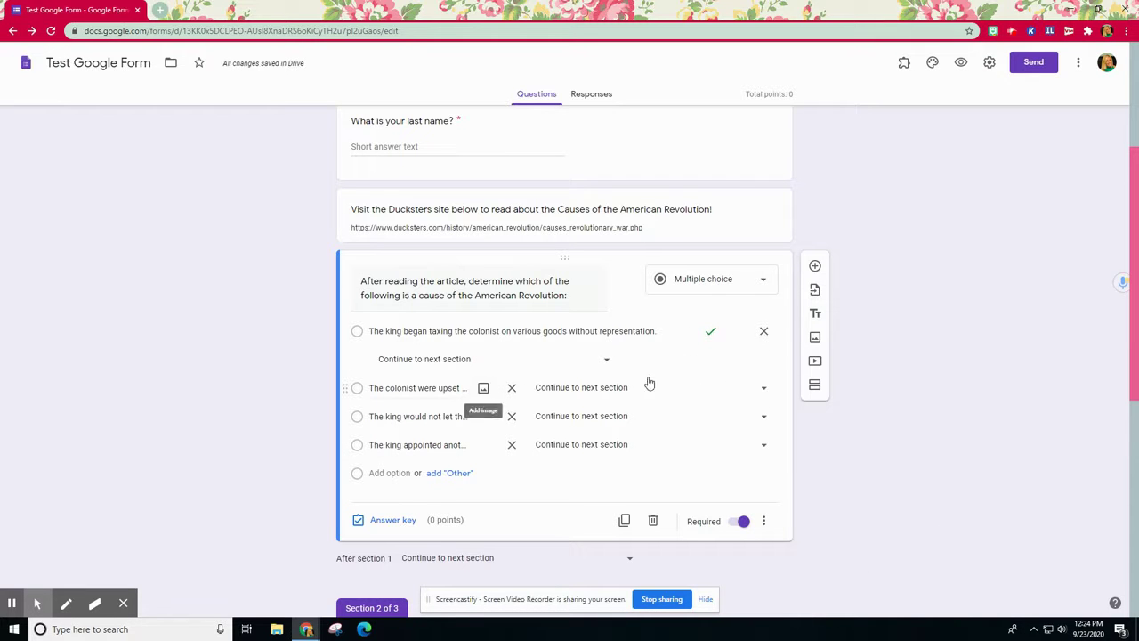
# Check the correct answer and points in the cause question's answer key, and return to editing the question
pyautogui.click(394, 522)
pyautogui.write('1')
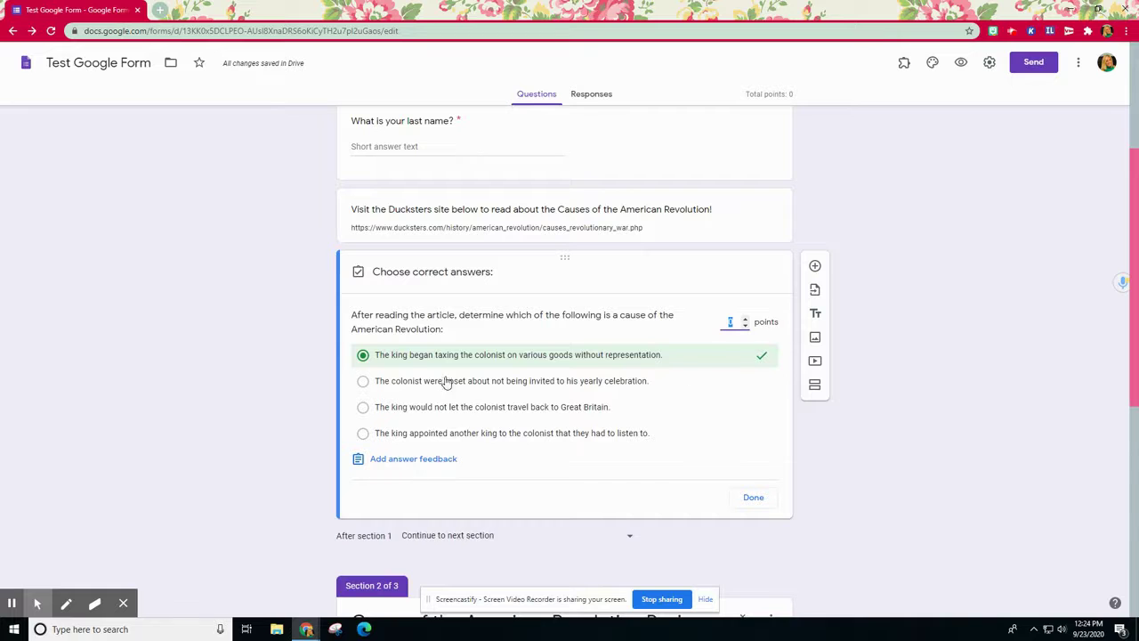
pyautogui.click(753, 498)
pyautogui.click(445, 331)
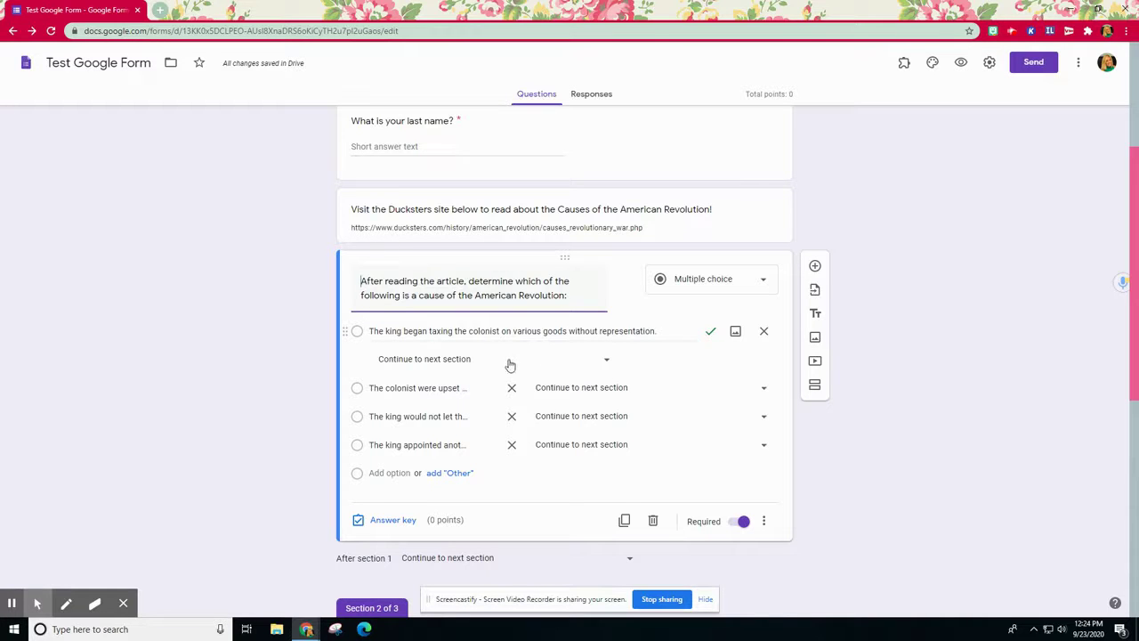
# Add a new section directly after the first section's cause question and delete that untitled section again
pyautogui.scroll(-2, 510, 365)
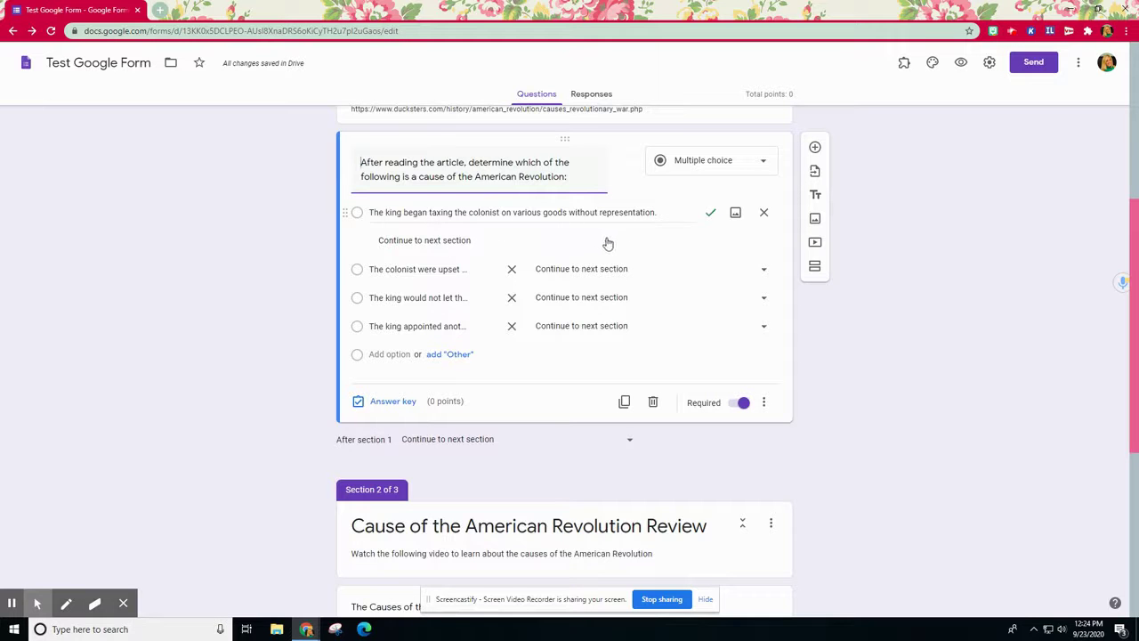
pyautogui.scroll(-2, 618, 455)
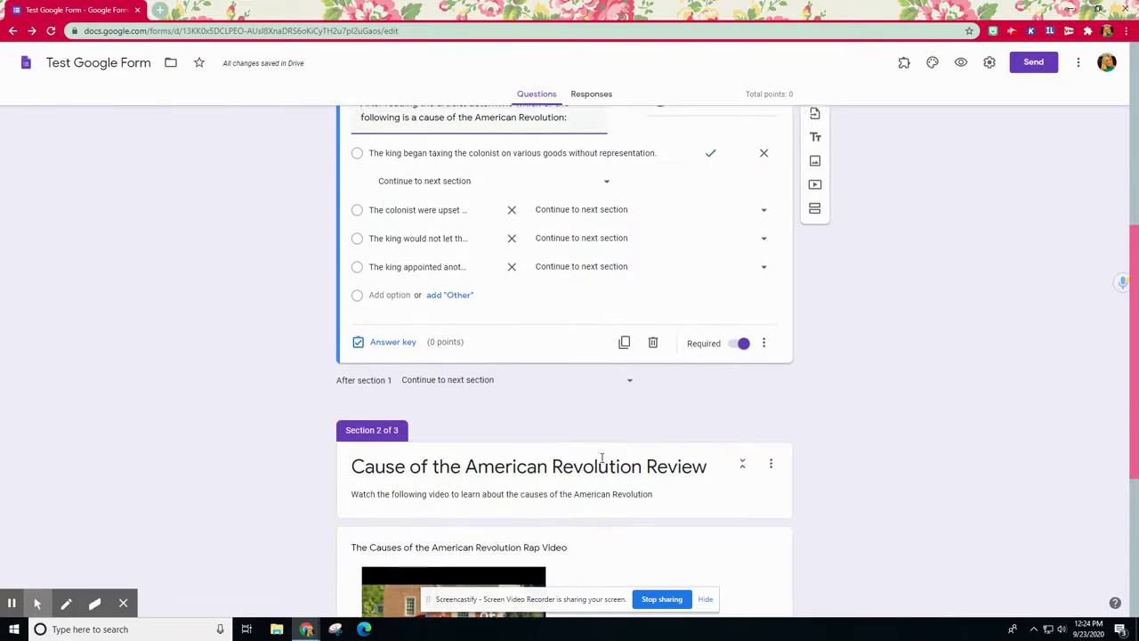
pyautogui.scroll(-4, 515, 415)
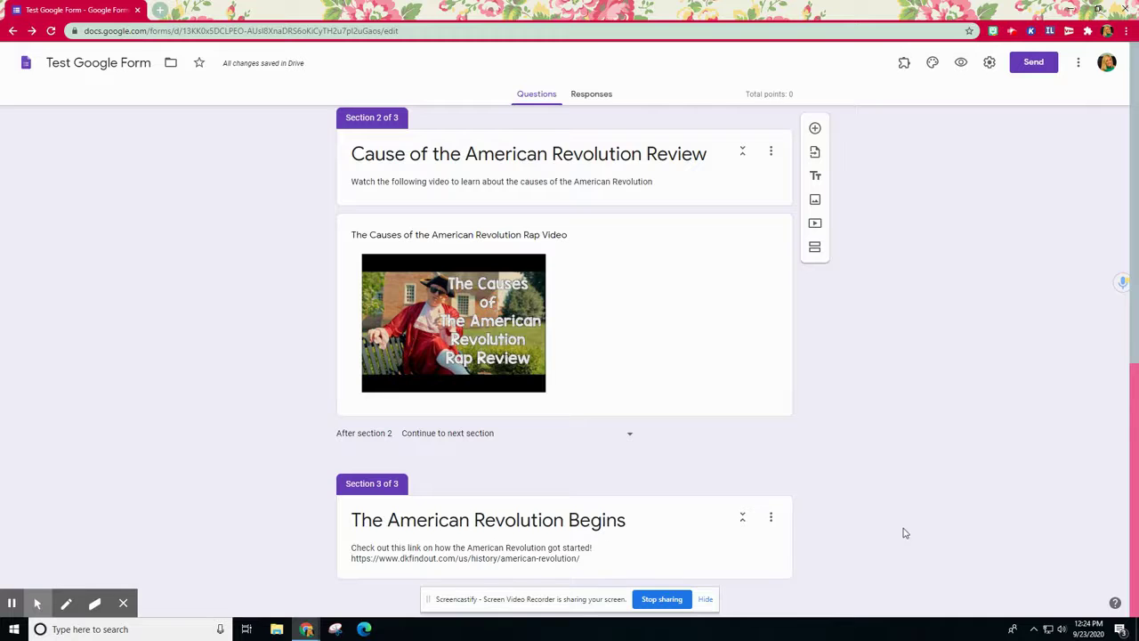
pyautogui.scroll(5, 905, 532)
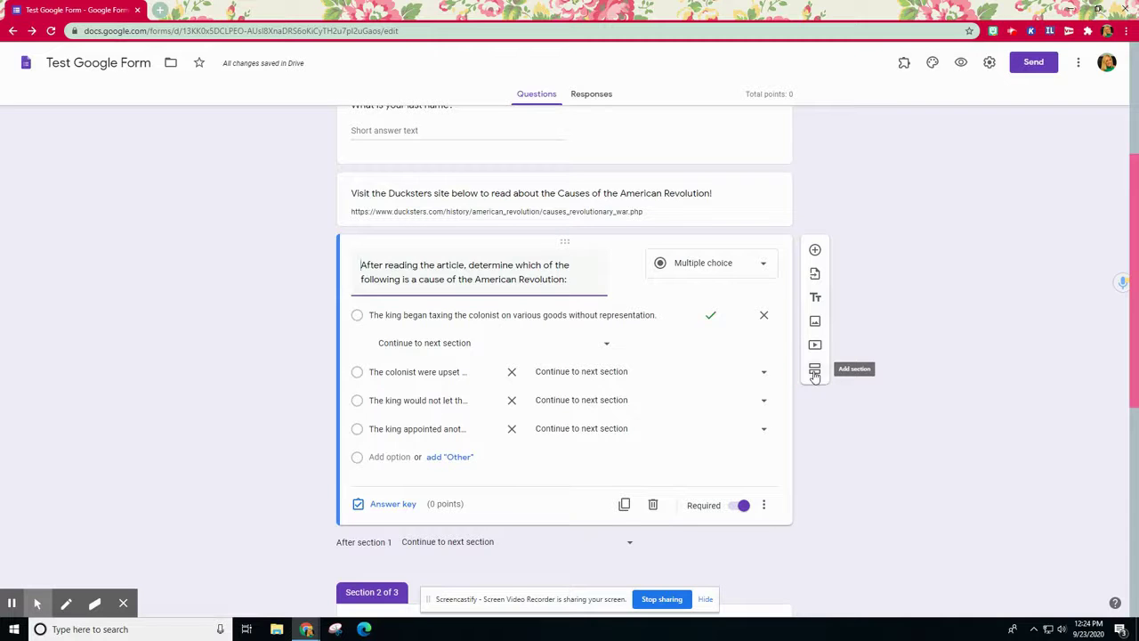
pyautogui.click(815, 372)
pyautogui.scroll(-2, 552, 449)
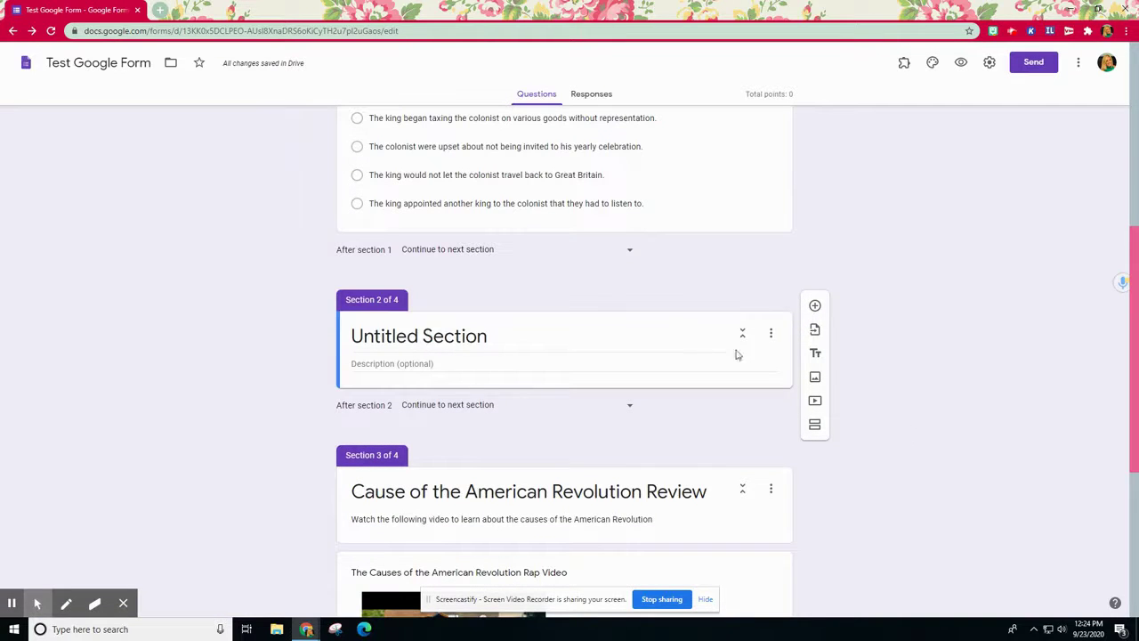
pyautogui.click(771, 333)
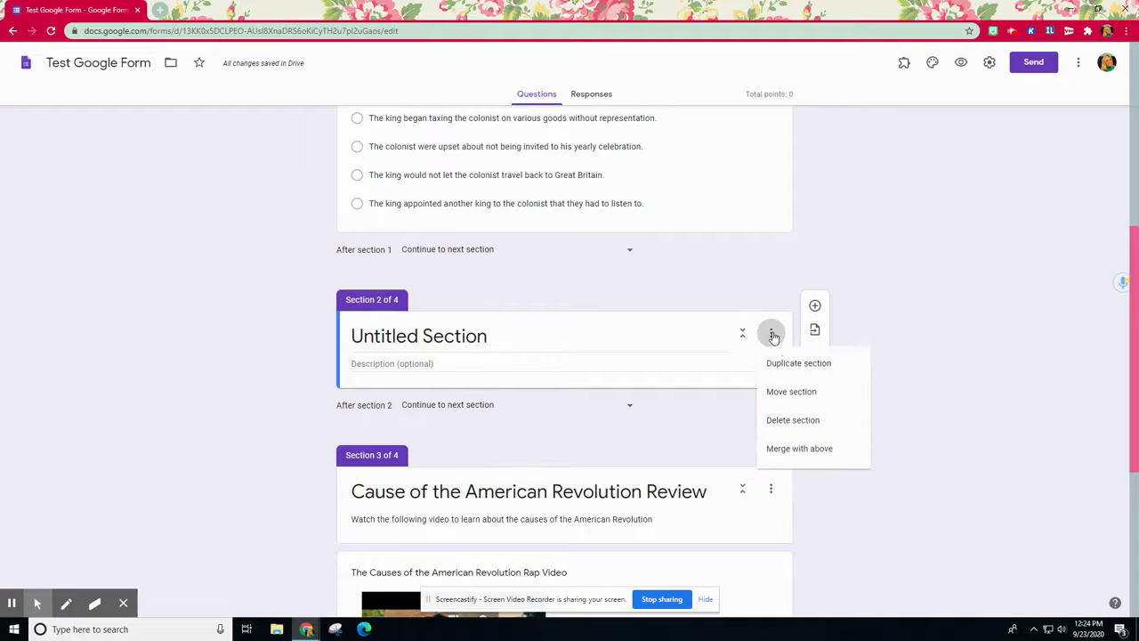
pyautogui.click(793, 424)
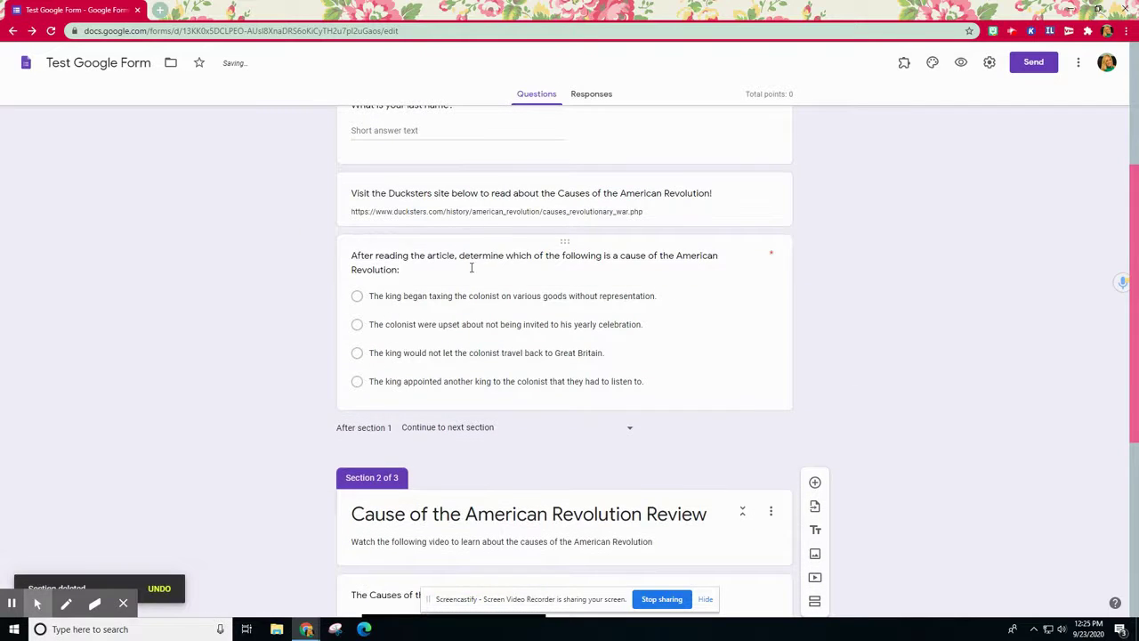
# Route the correct answer about taxing the colonist without representation to section 3 (The American Revolution Begins)
pyautogui.click(472, 267)
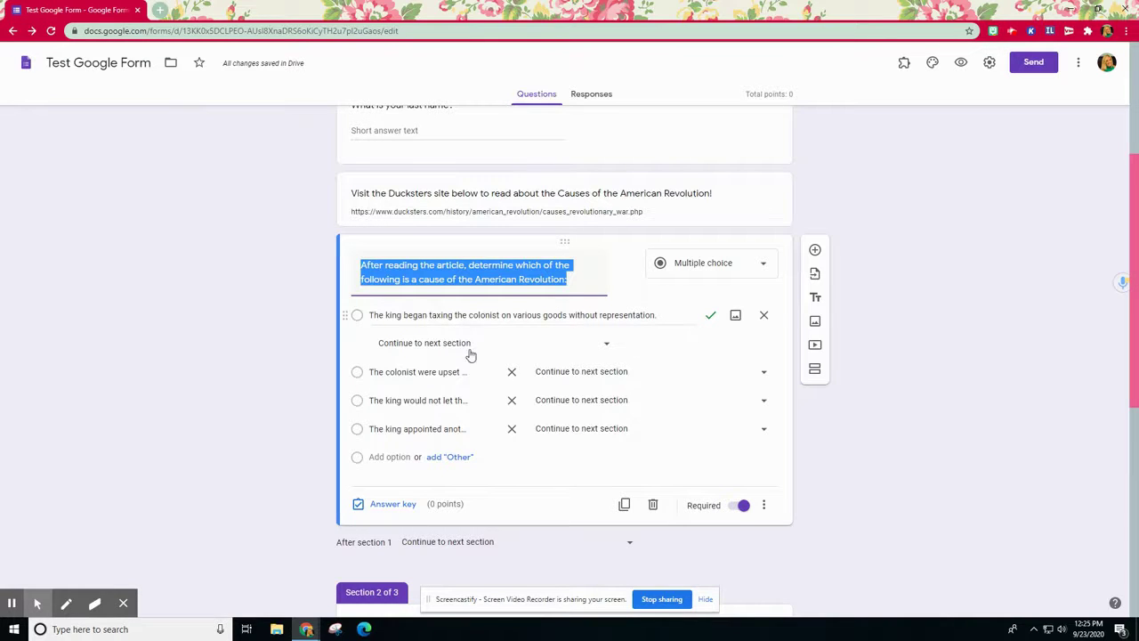
pyautogui.scroll(-3, 594, 351)
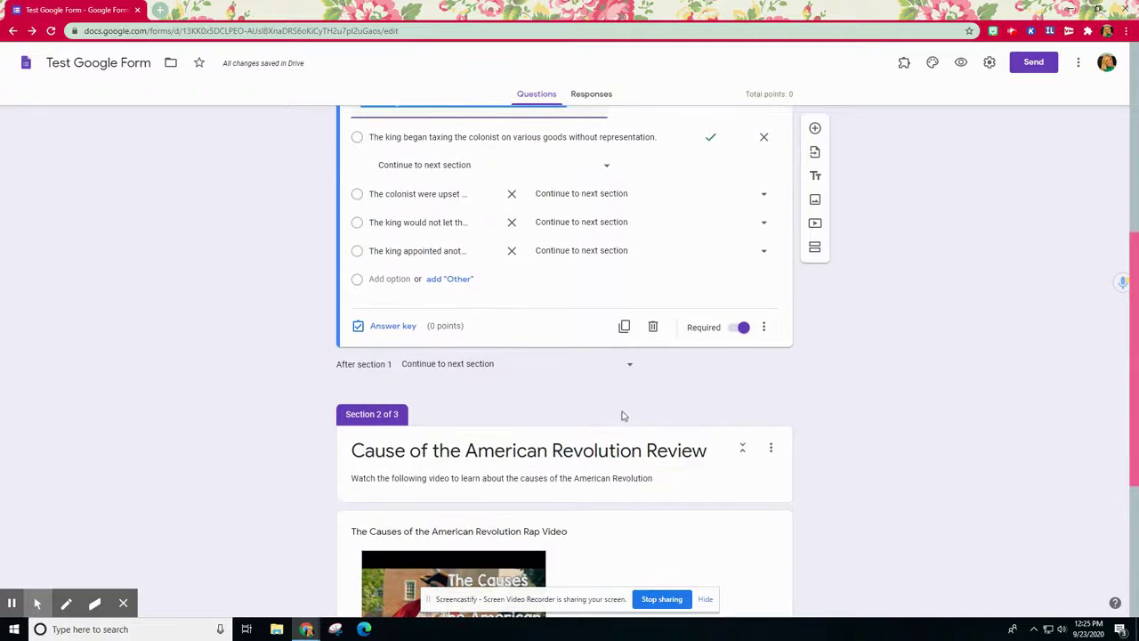
pyautogui.scroll(-3, 622, 476)
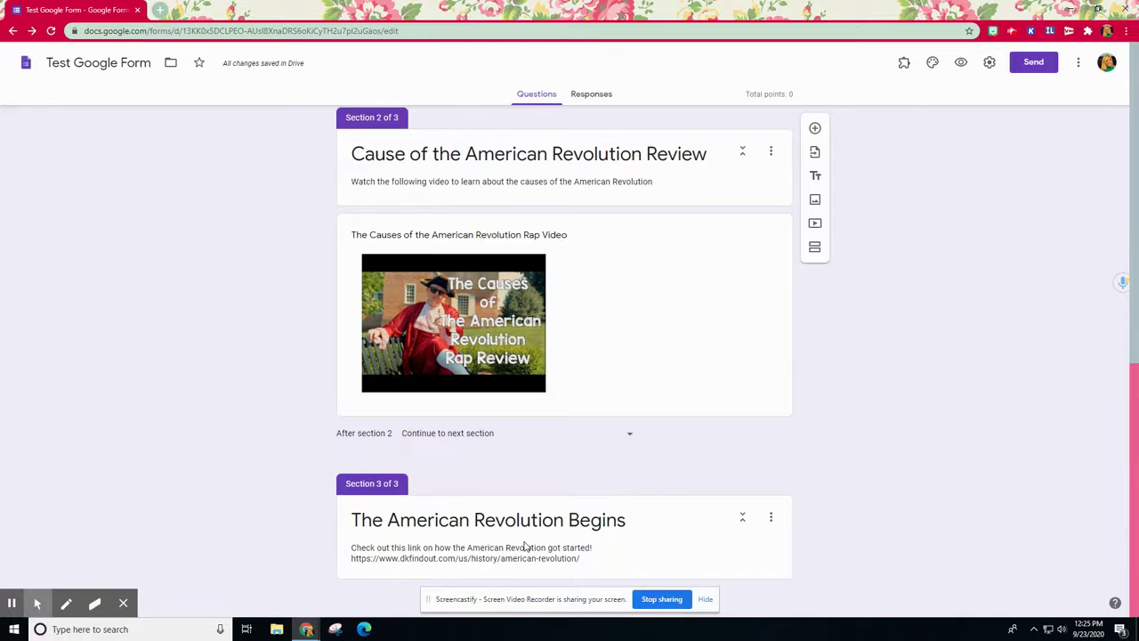
pyautogui.scroll(4, 525, 542)
pyautogui.scroll(-3, 534, 545)
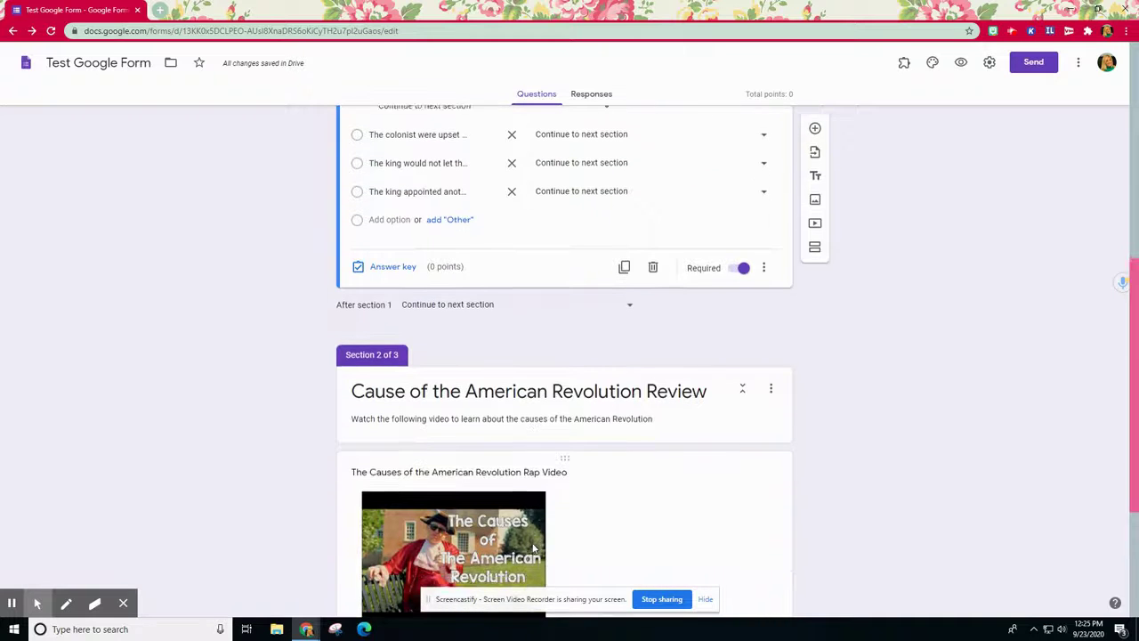
pyautogui.scroll(4, 534, 550)
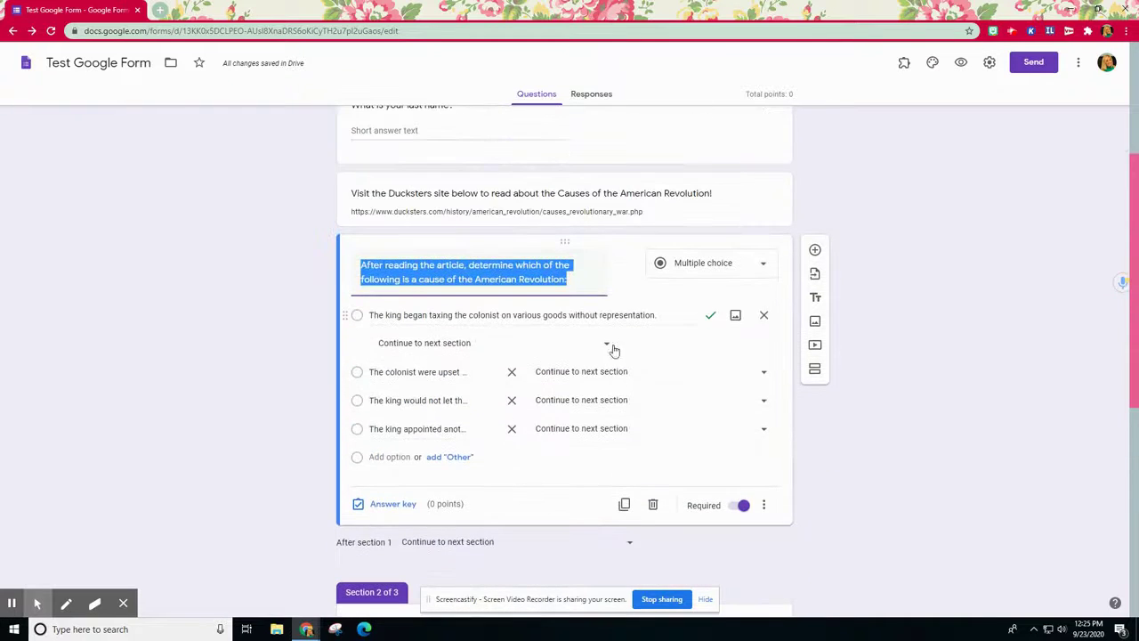
pyautogui.click(612, 347)
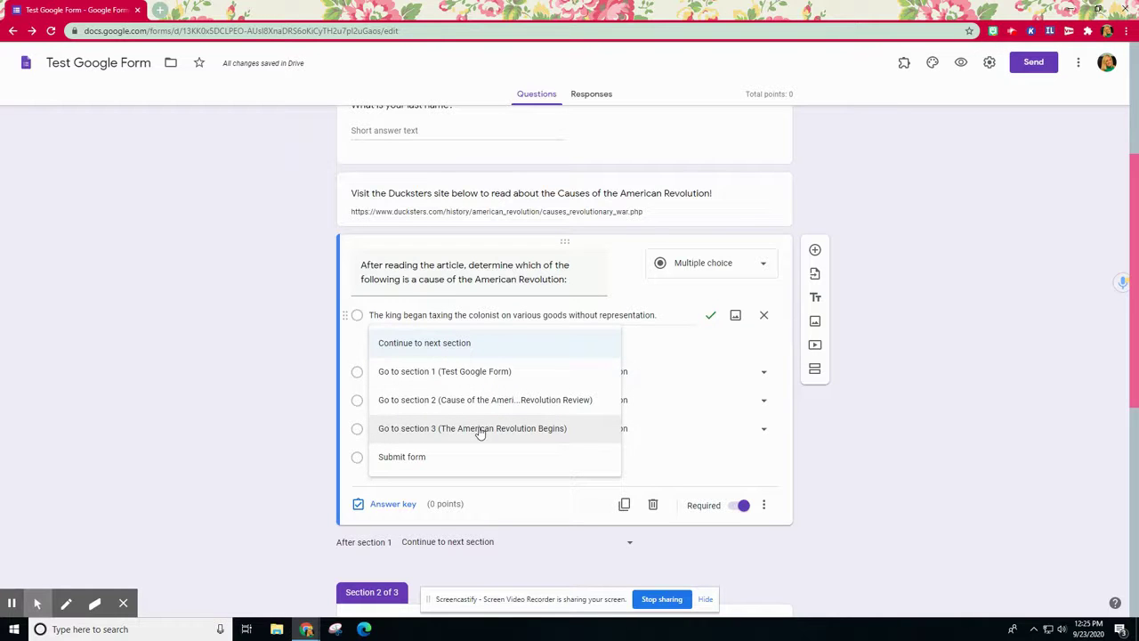
pyautogui.click(480, 430)
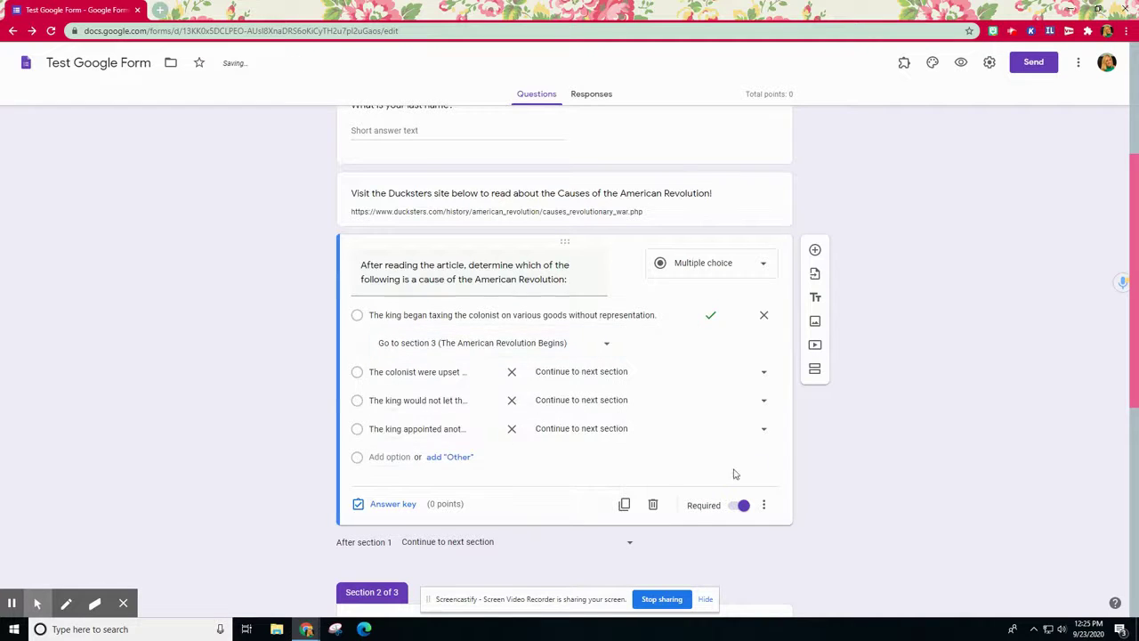
# Route each of the cause question's three wrong answers to section 2 (Cause of the American Revolution Review)
pyautogui.scroll(-3, 903, 466)
pyautogui.scroll(2, 903, 466)
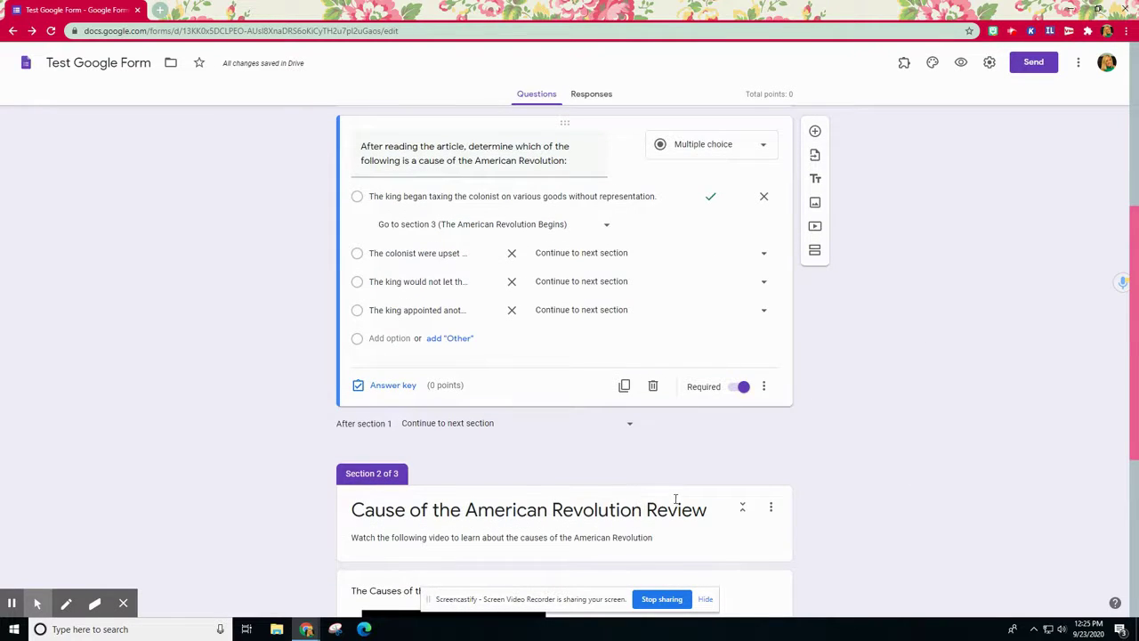
pyautogui.scroll(-3, 675, 498)
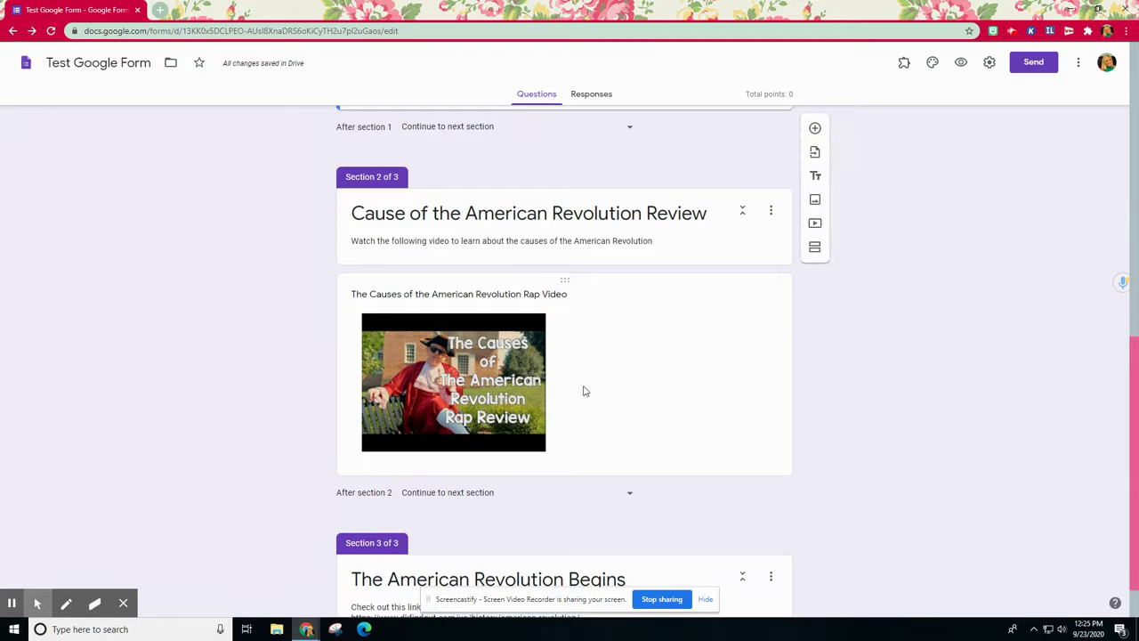
pyautogui.scroll(4, 851, 404)
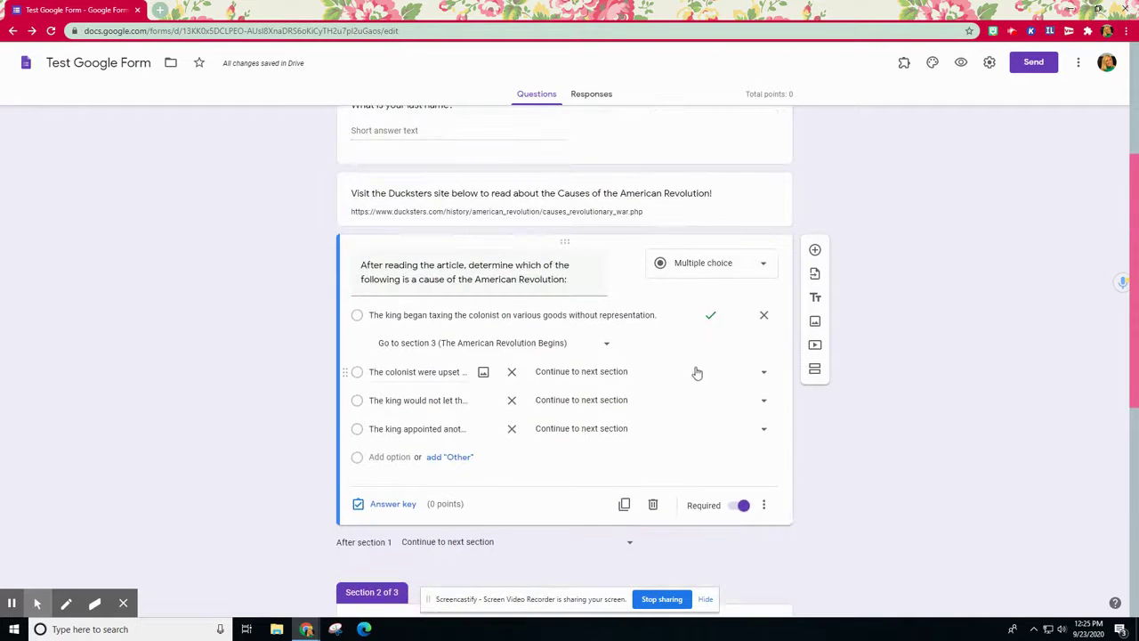
pyautogui.click(762, 372)
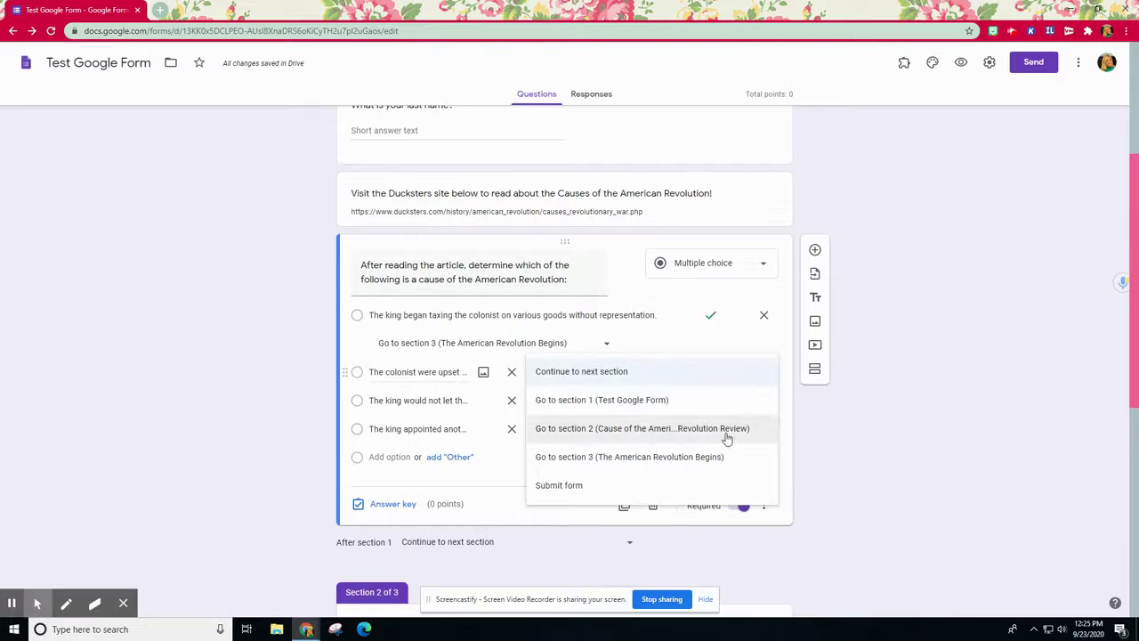
pyautogui.click(727, 429)
pyautogui.click(764, 401)
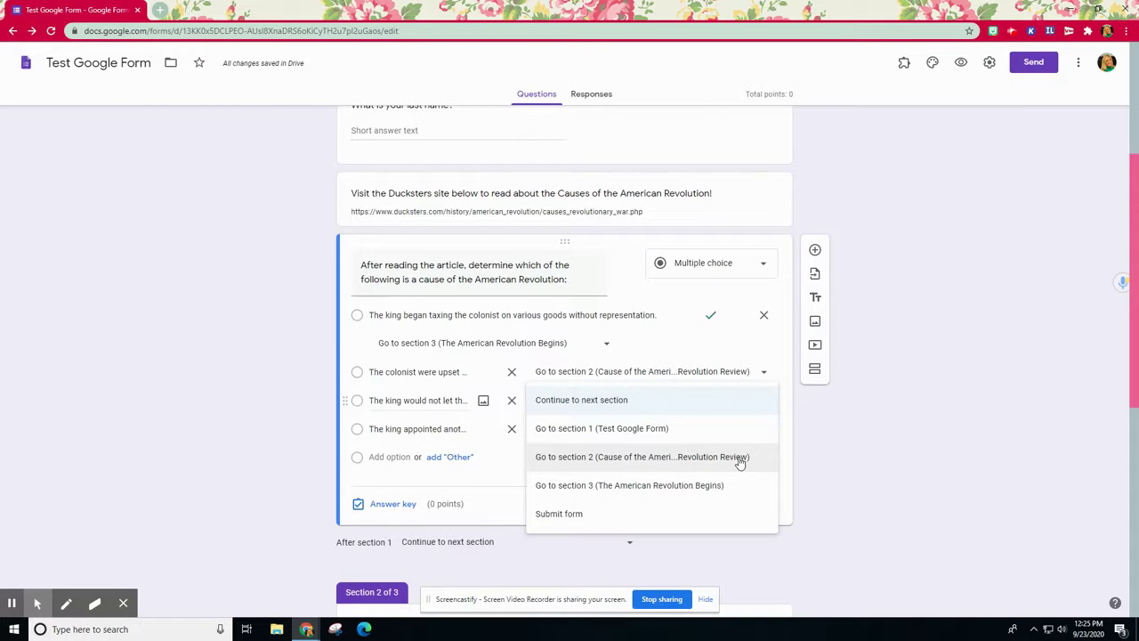
pyautogui.click(739, 459)
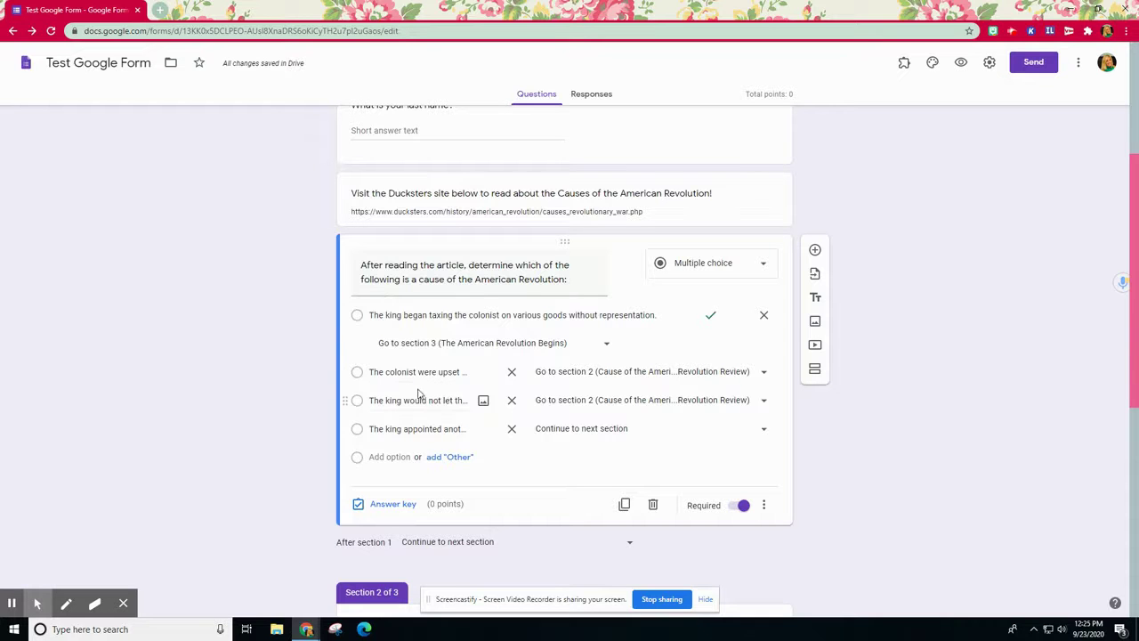
pyautogui.click(761, 429)
pyautogui.click(701, 514)
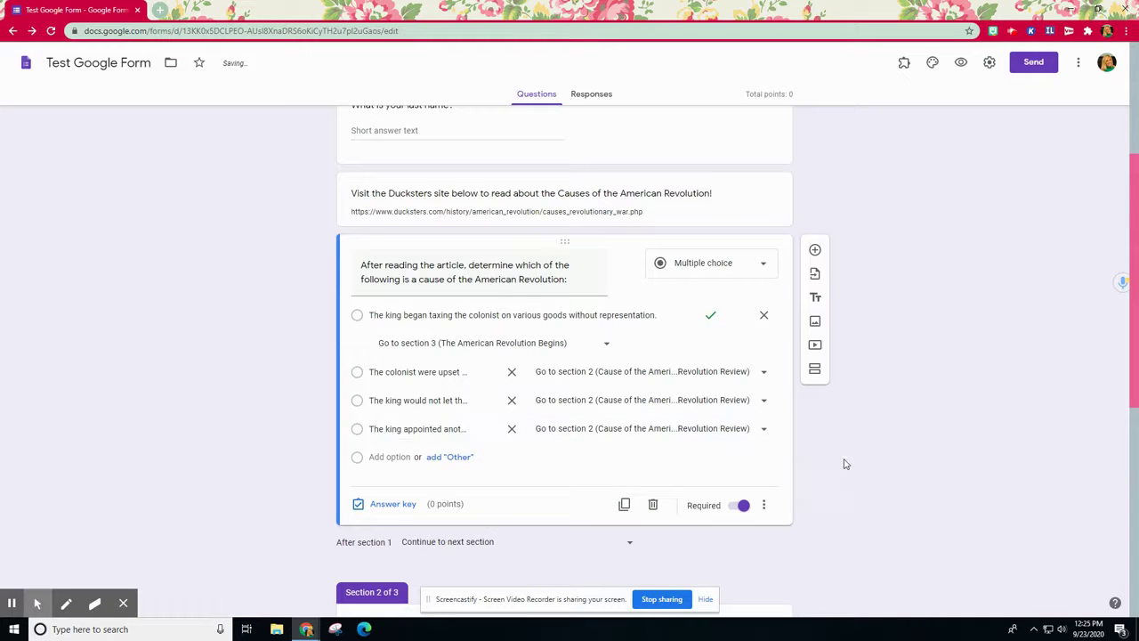
# Preview the form as a respondent and fill in "Test" as the first name and "Student" as the last name
pyautogui.scroll(3, 958, 457)
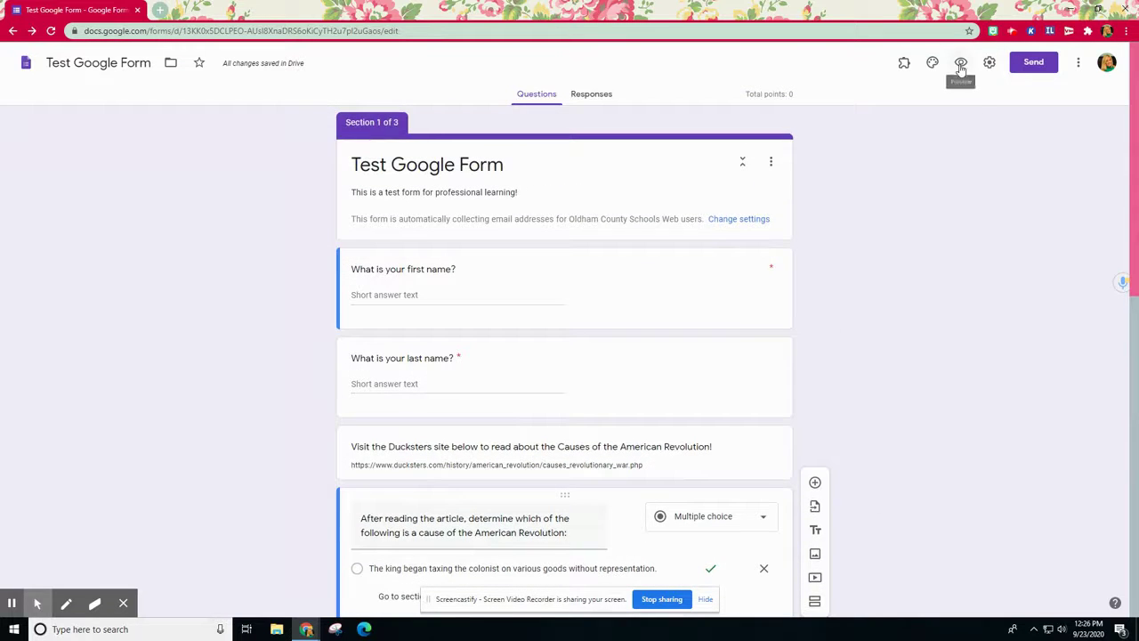
pyautogui.click(962, 64)
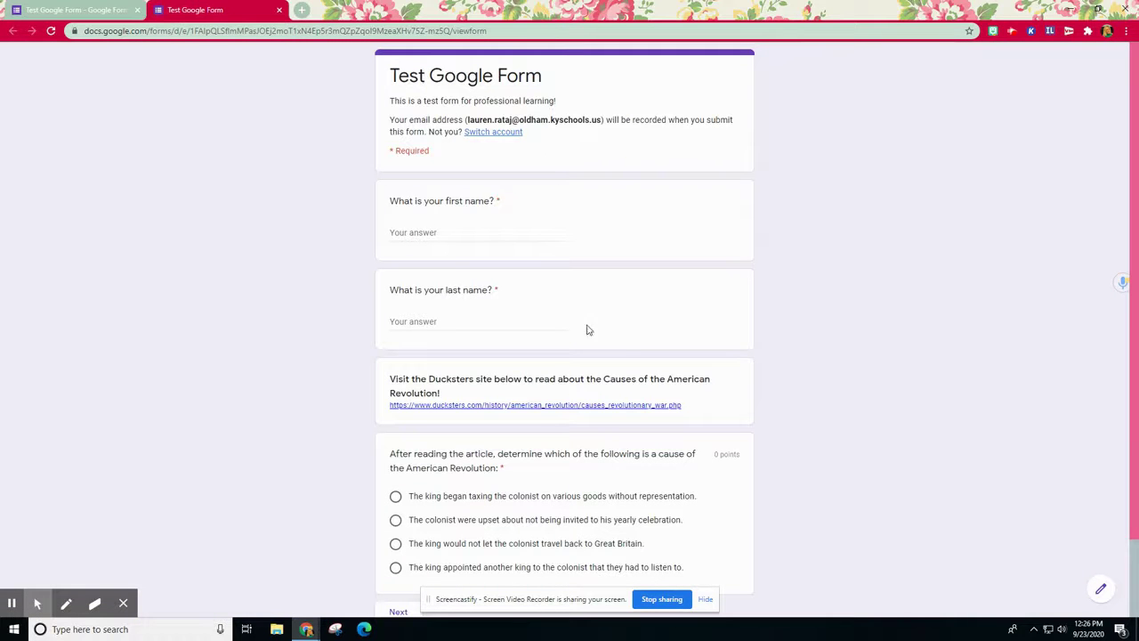
pyautogui.scroll(-1, 653, 372)
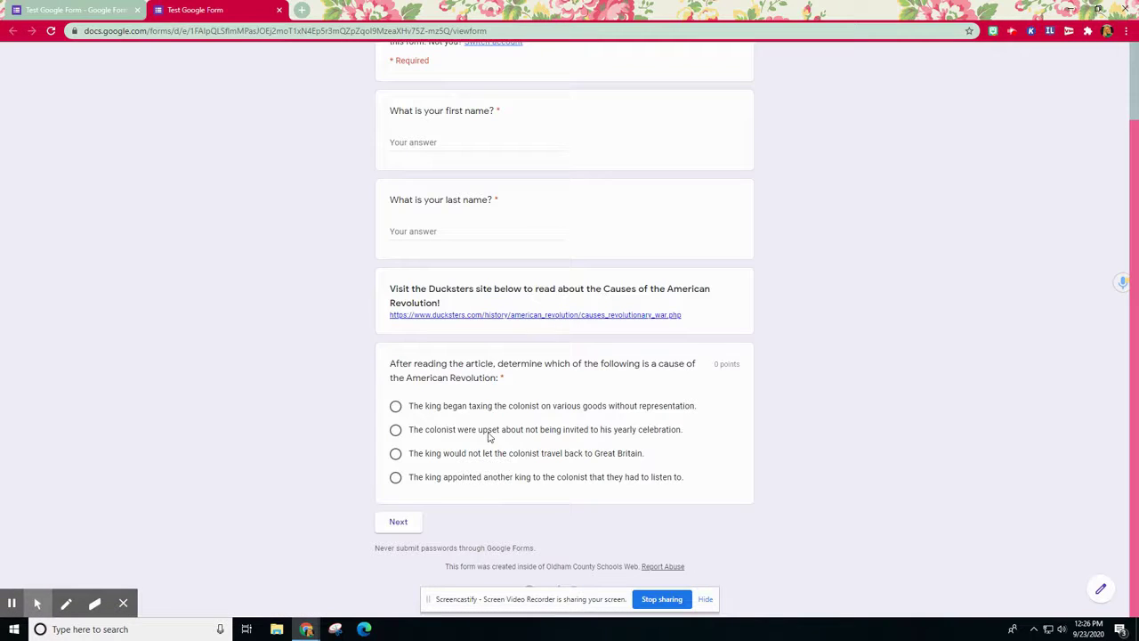
pyautogui.scroll(1, 507, 345)
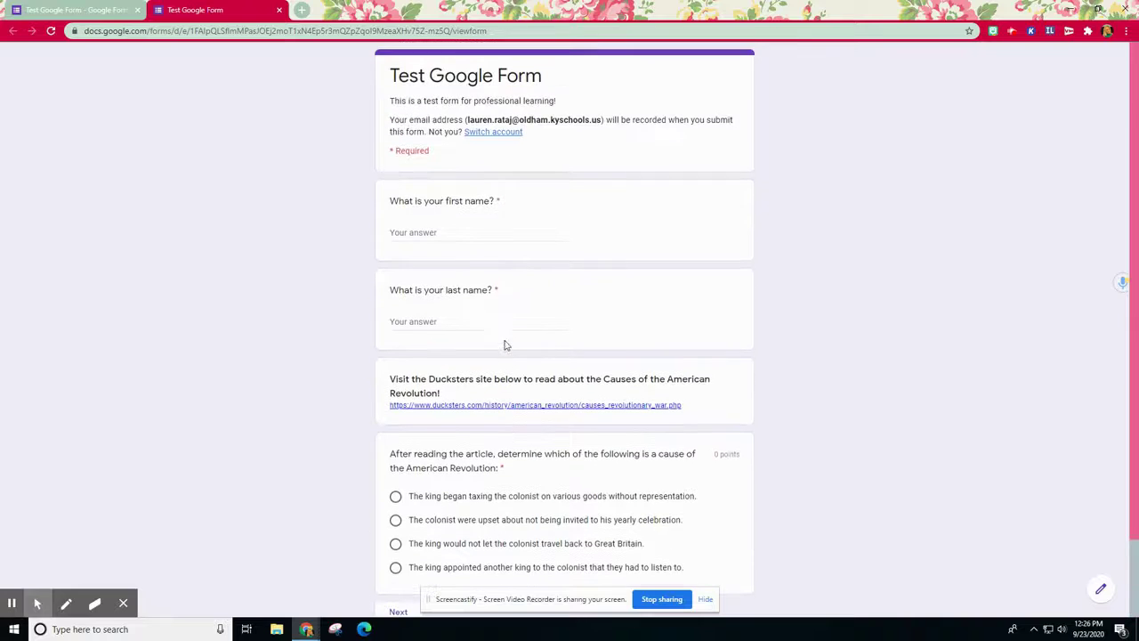
pyautogui.click(403, 231)
pyautogui.write('Test')
pyautogui.click(423, 315)
pyautogui.write('Student')
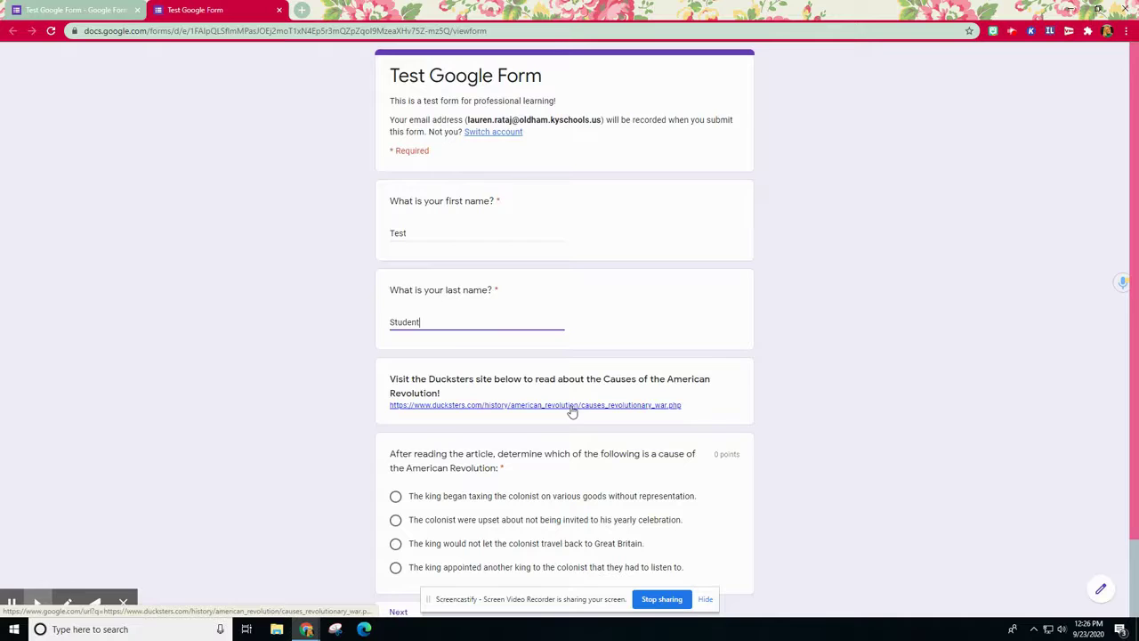
# Test the correct branch by answering that the king taxed the colonist without representation and continuing to the next page
pyautogui.scroll(-1, 926, 450)
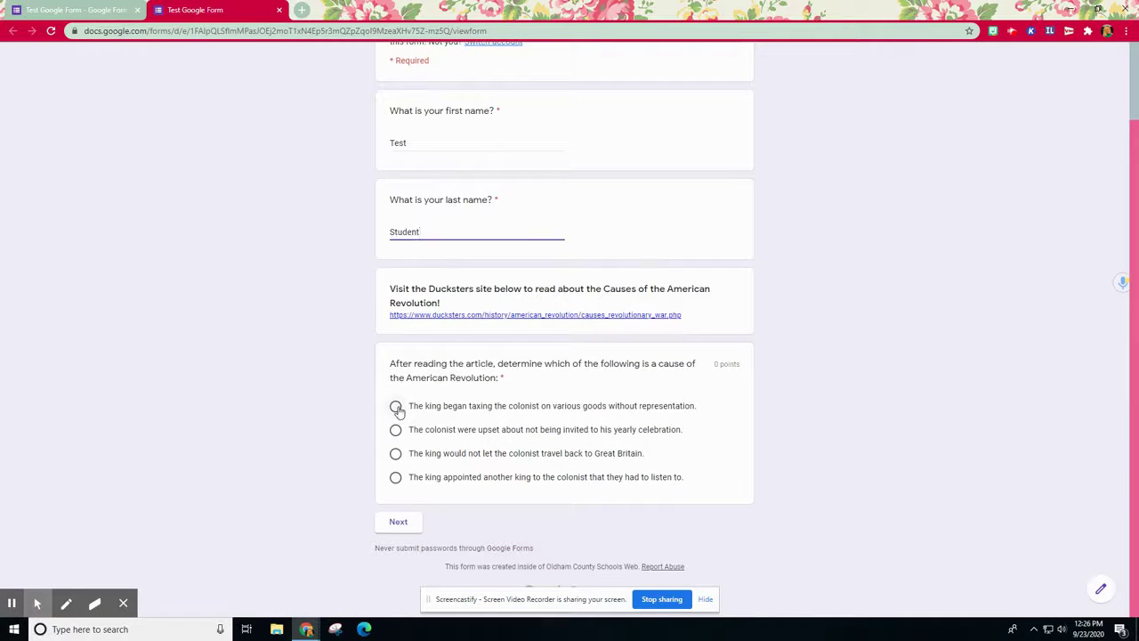
pyautogui.click(396, 406)
pyautogui.click(403, 523)
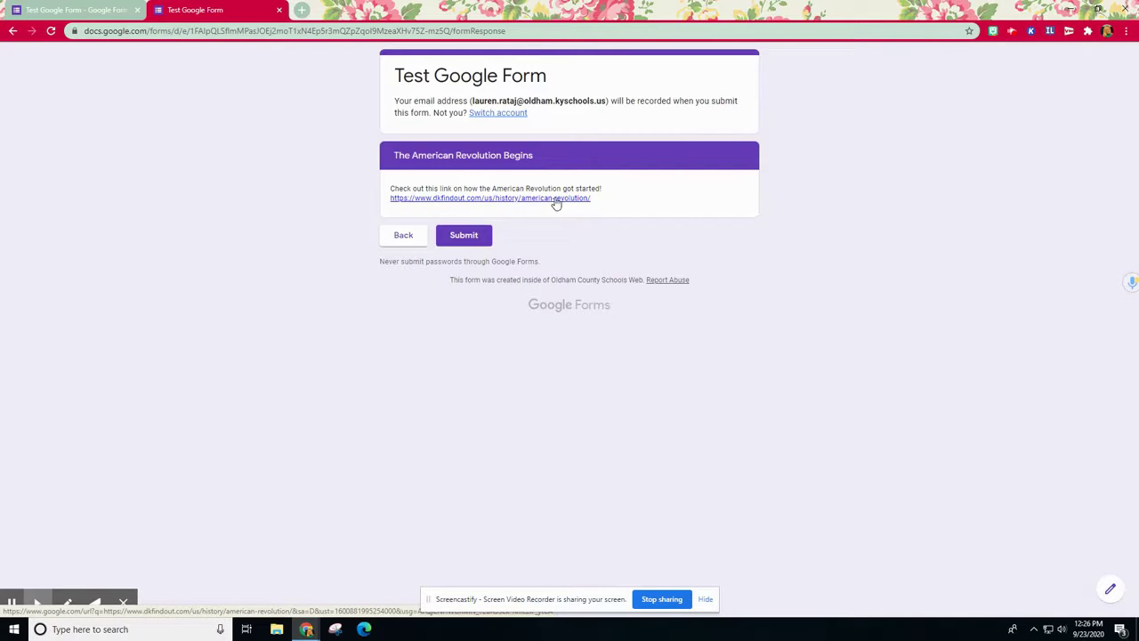
# Return to the question page and test a wrong branch with the answer about not letting the colonist travel back to Great Britain
pyautogui.click(404, 238)
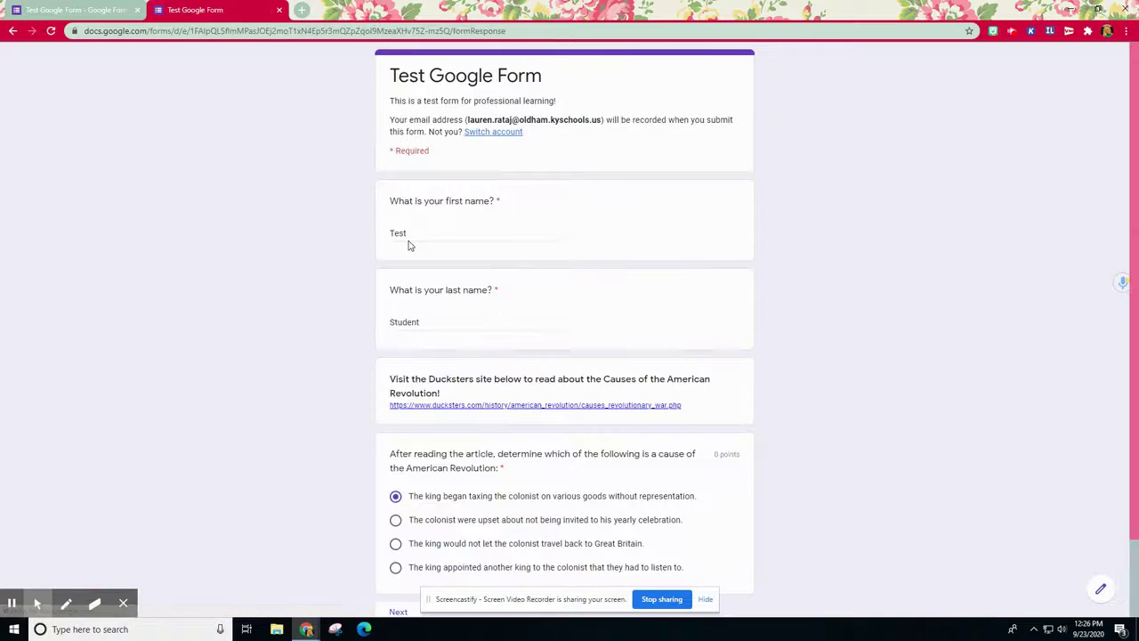
pyautogui.scroll(-2, 656, 343)
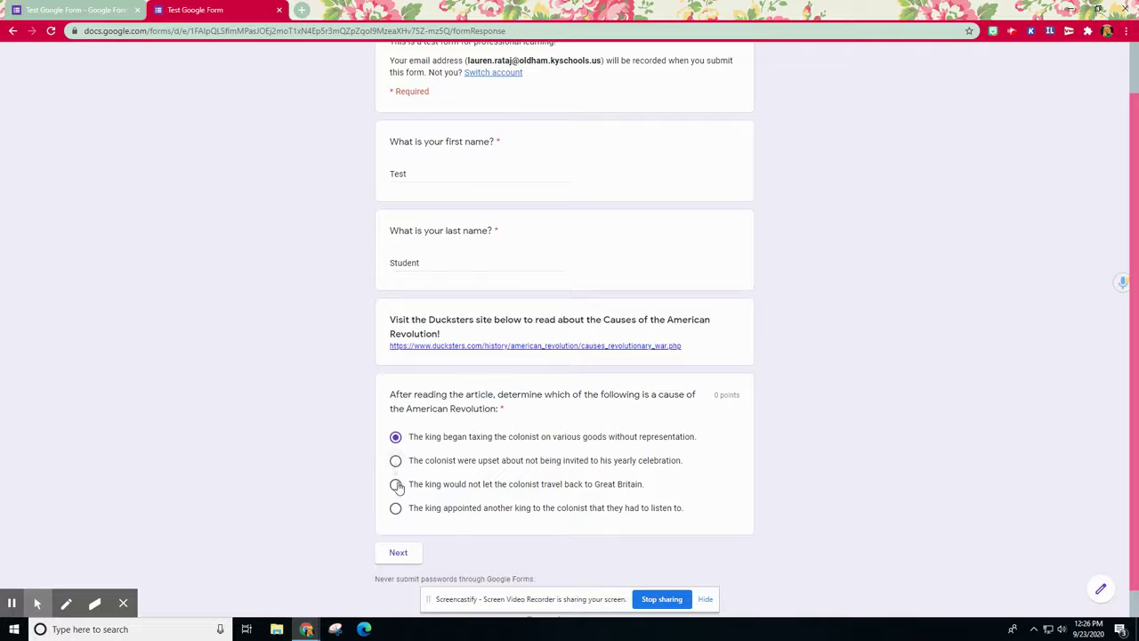
pyautogui.click(396, 484)
pyautogui.click(402, 555)
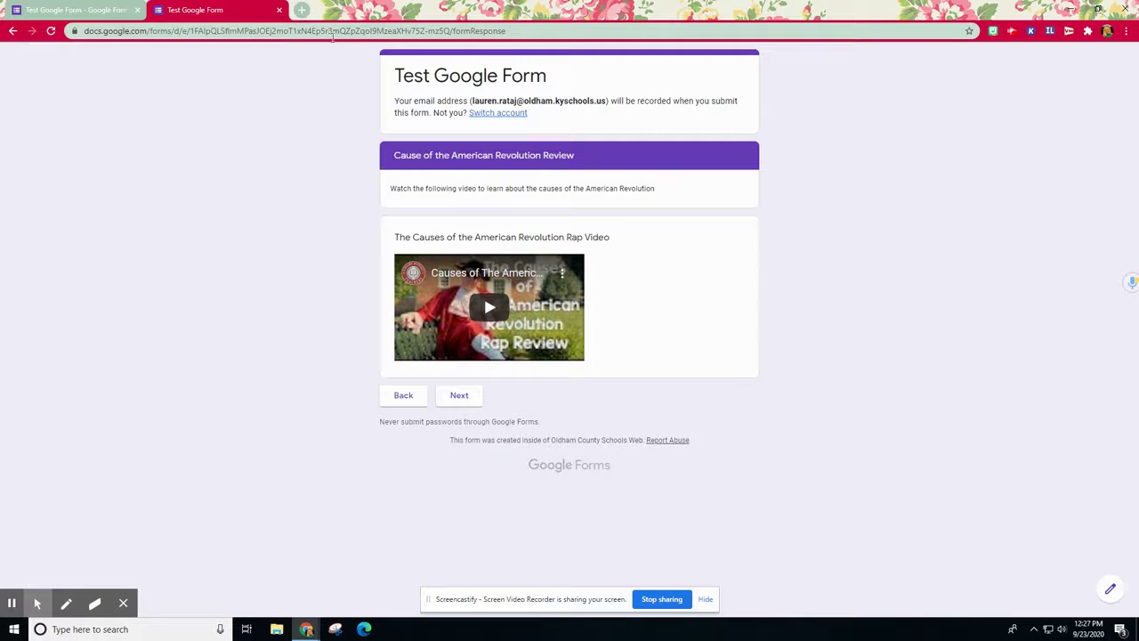
# Switch back to the form editor and review the cause question's answer routing and its "Go to section based on answer" option
pyautogui.click(107, 10)
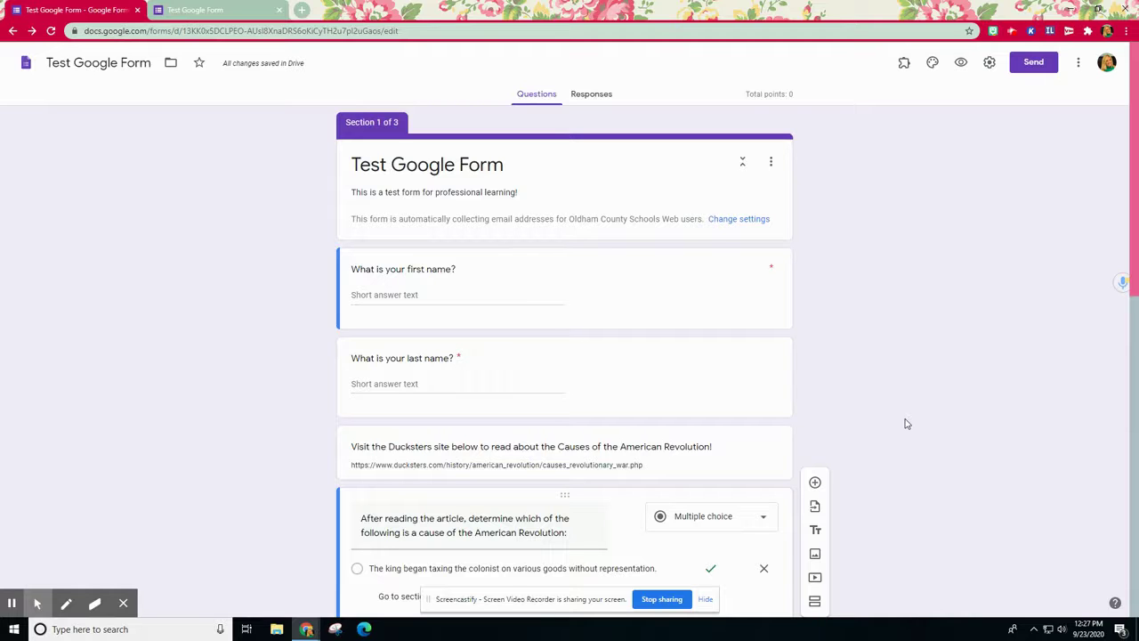
pyautogui.scroll(-1, 894, 415)
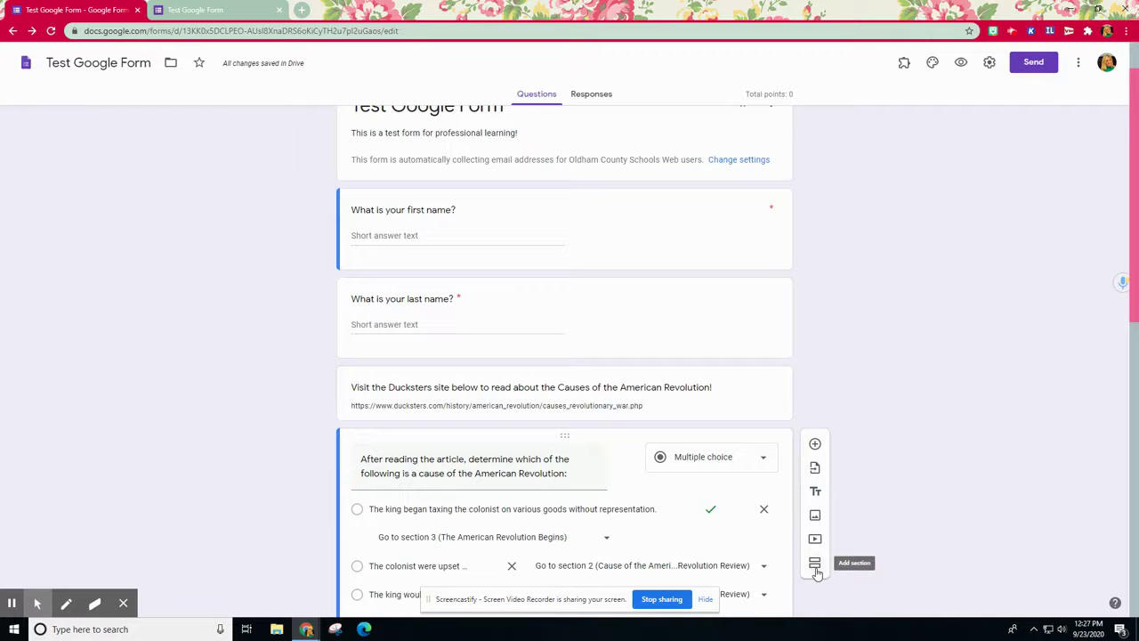
pyautogui.scroll(-2, 931, 476)
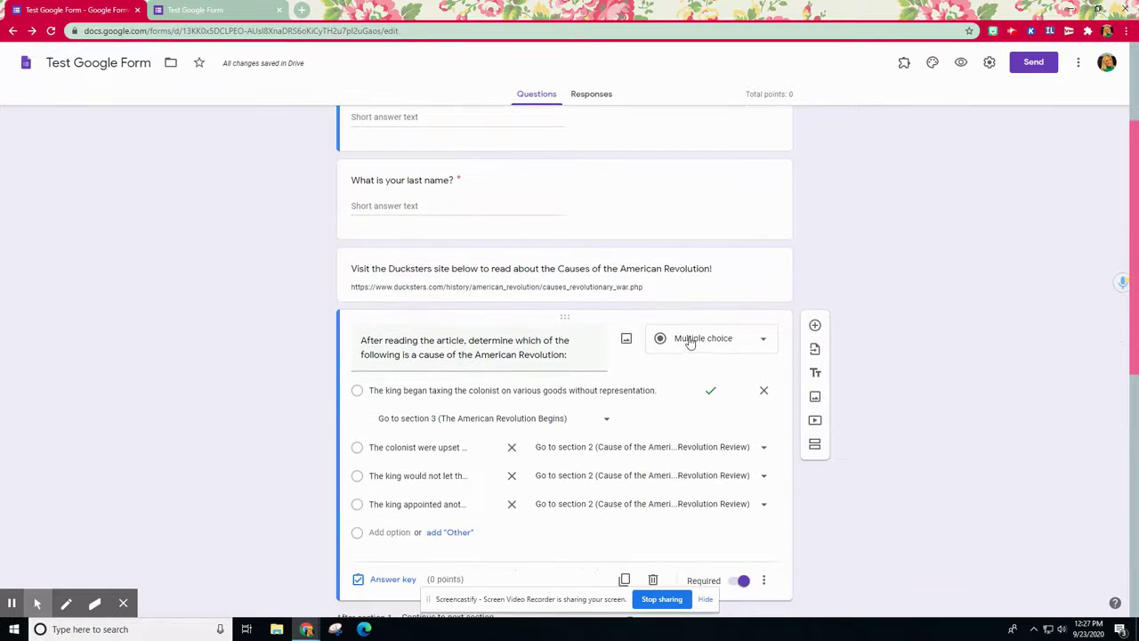
pyautogui.scroll(-1, 691, 346)
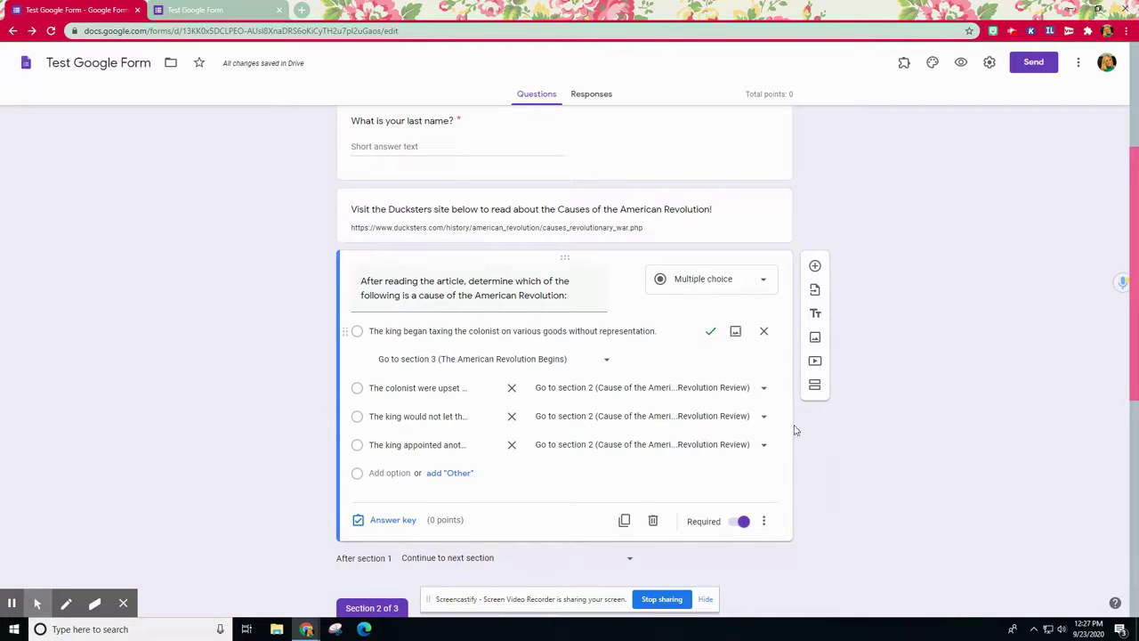
pyautogui.click(763, 521)
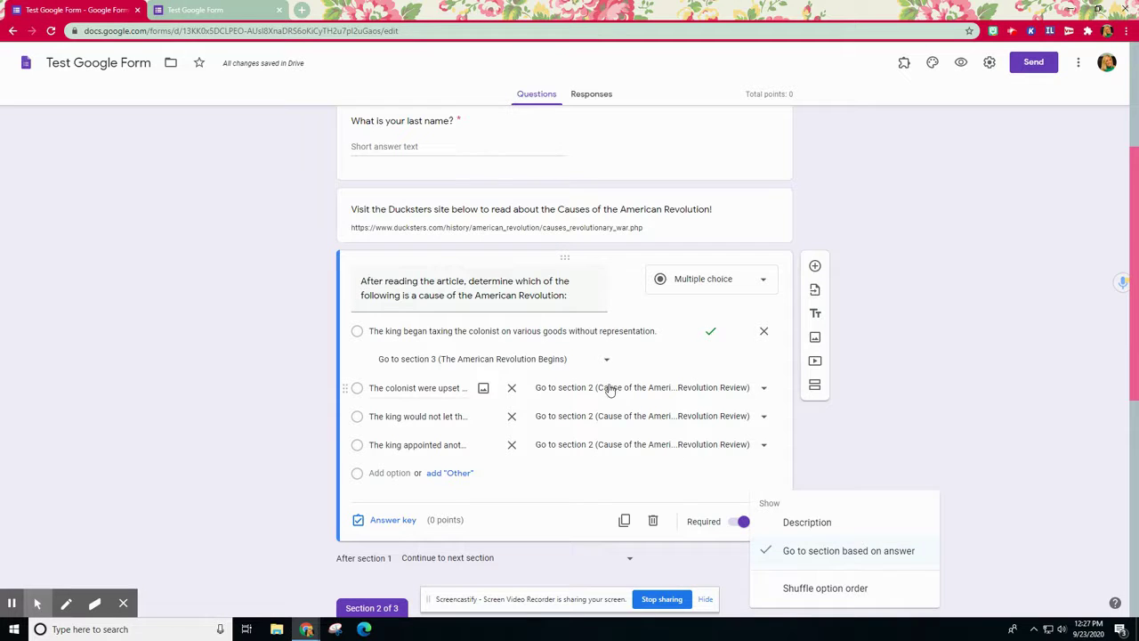
pyautogui.click(908, 434)
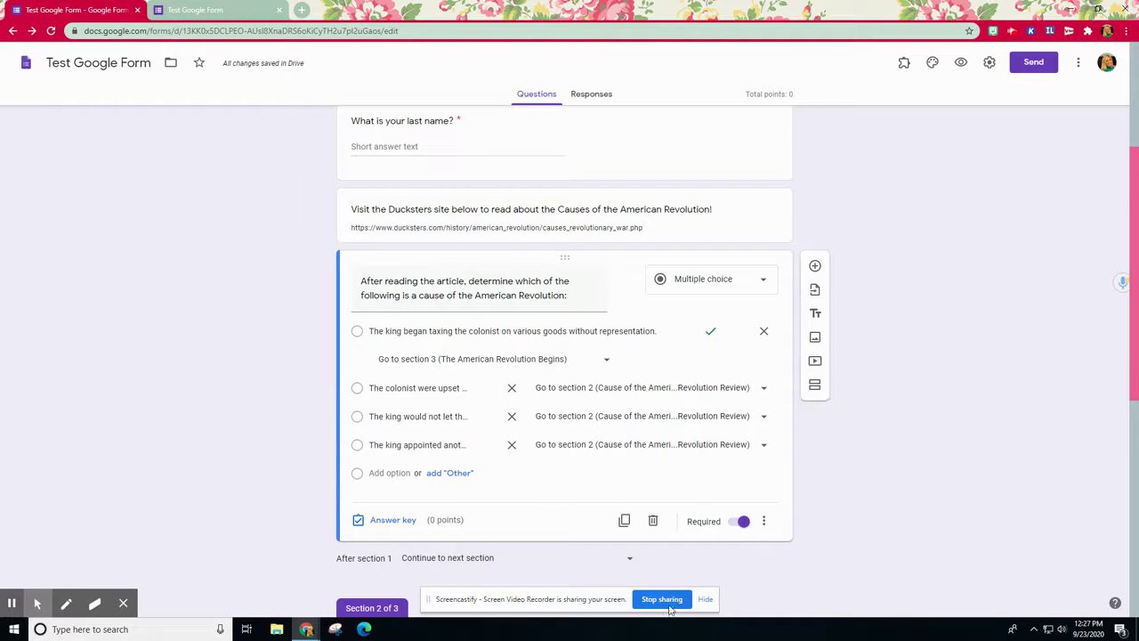